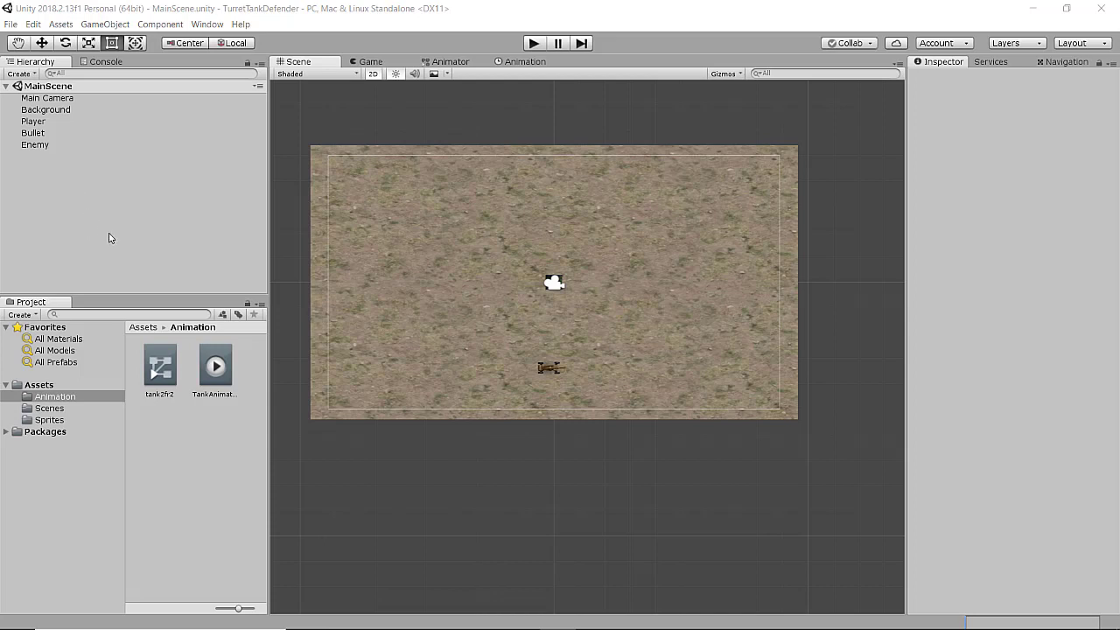
- Create a new folder named Scripts inside Assets and open it
click(39, 386)
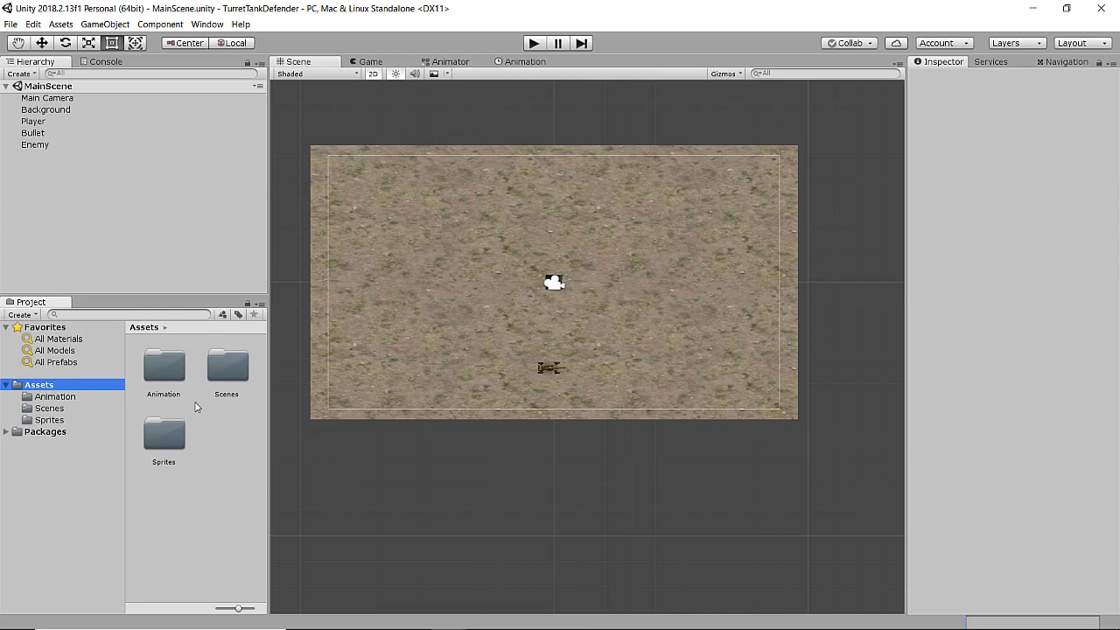
right_click(207, 455)
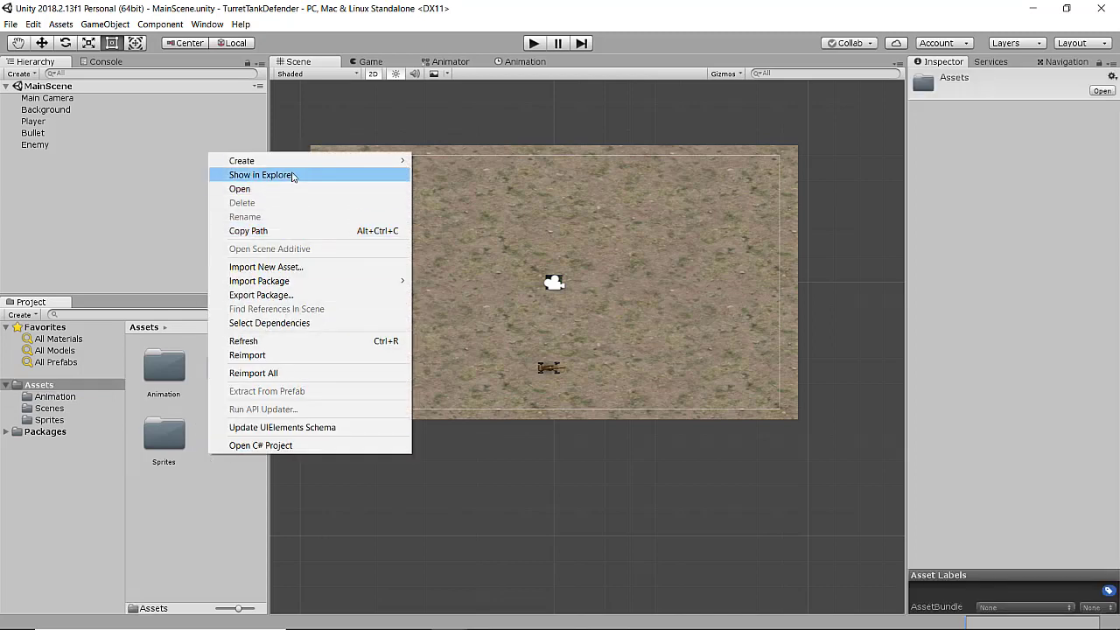
mouse_move(293, 162)
click(429, 160)
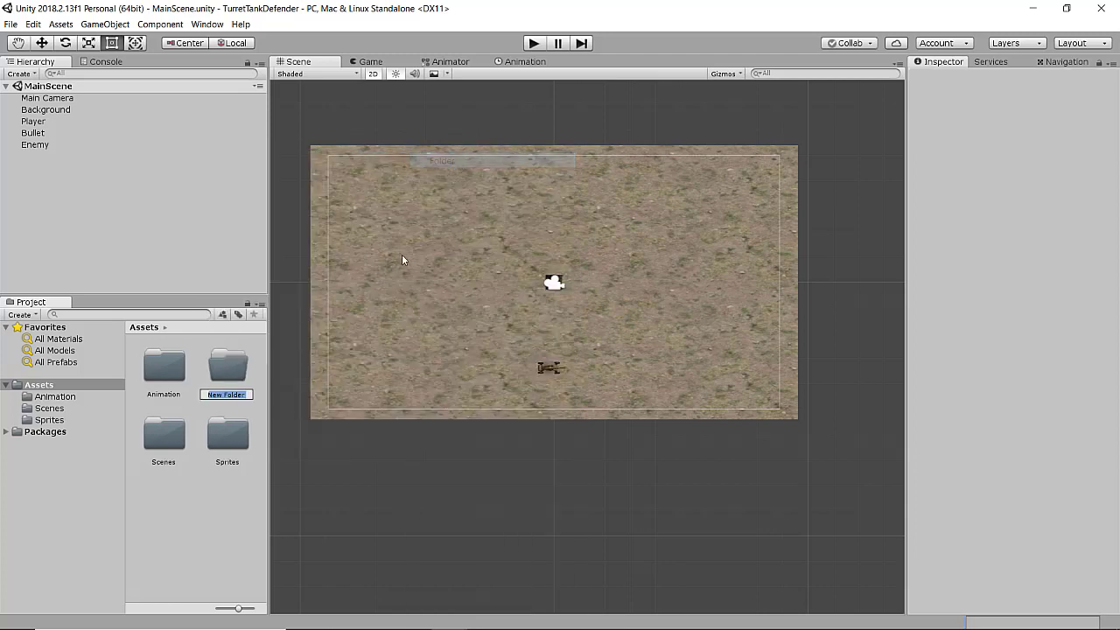
text(S)
text(p)
key(BackSpace)
text(c)
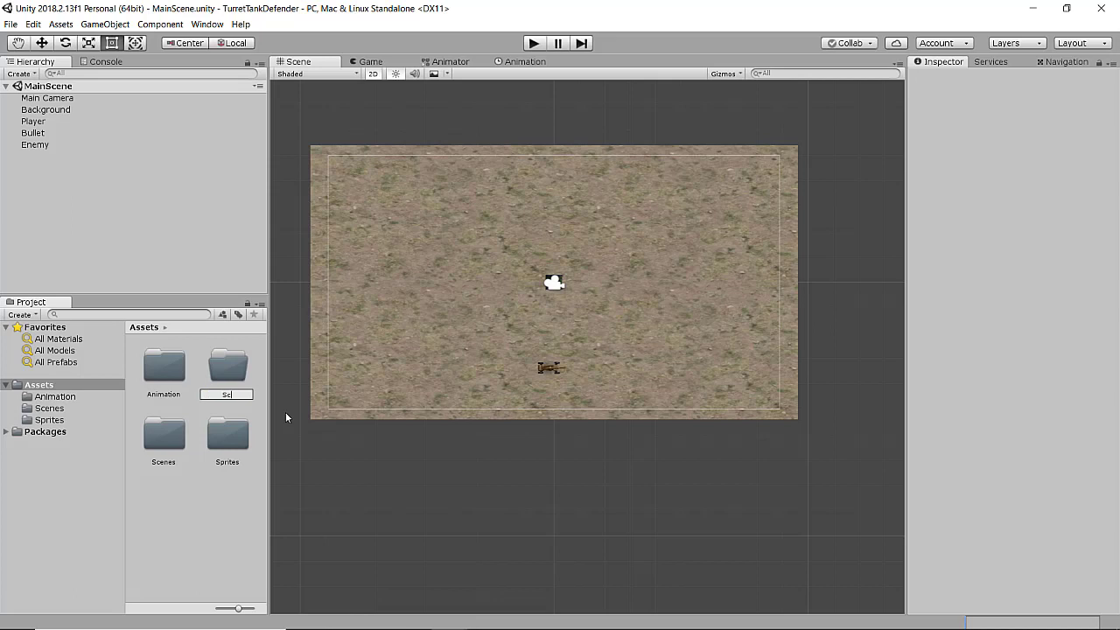
text(ripts)
key(Return)
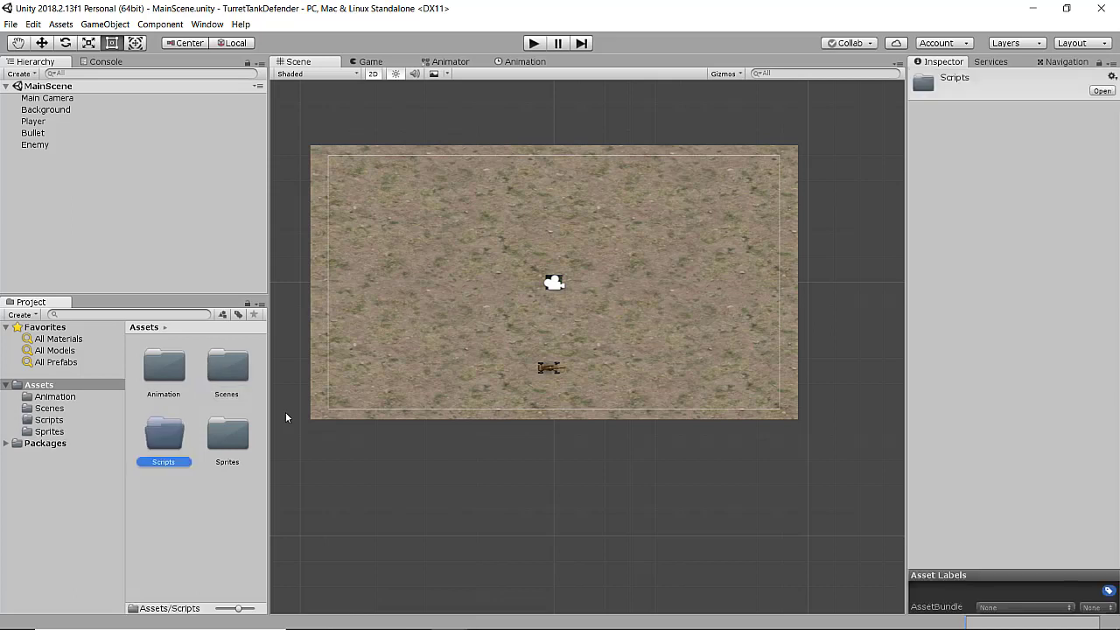
double_click(158, 435)
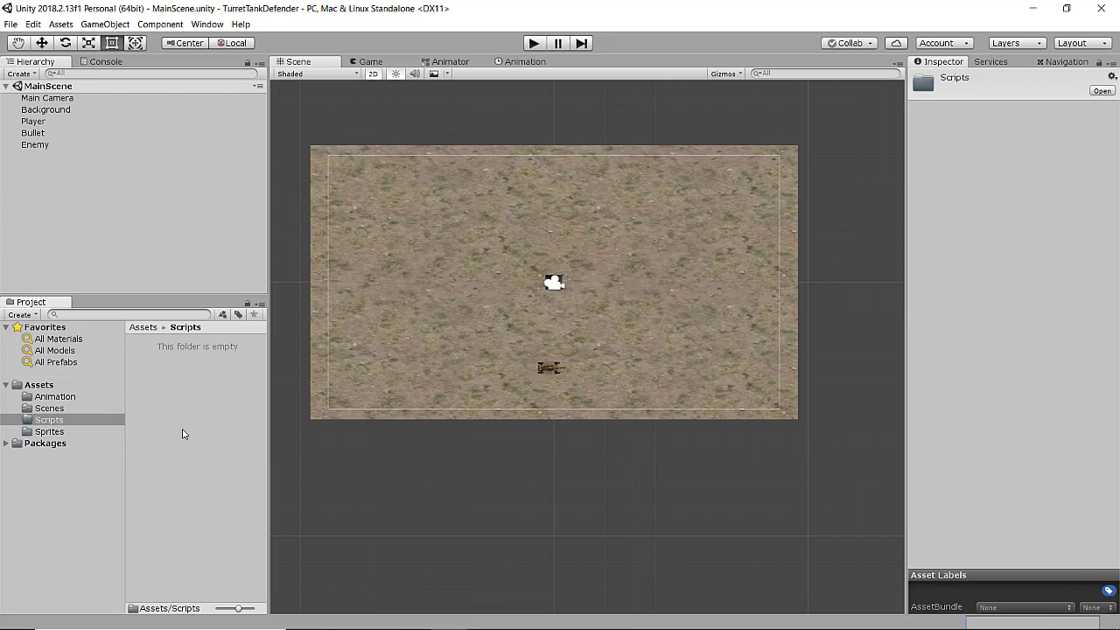
- Create a C# script named PlayerBehaviourScript in the Scripts folder
right_click(176, 377)
mouse_move(269, 86)
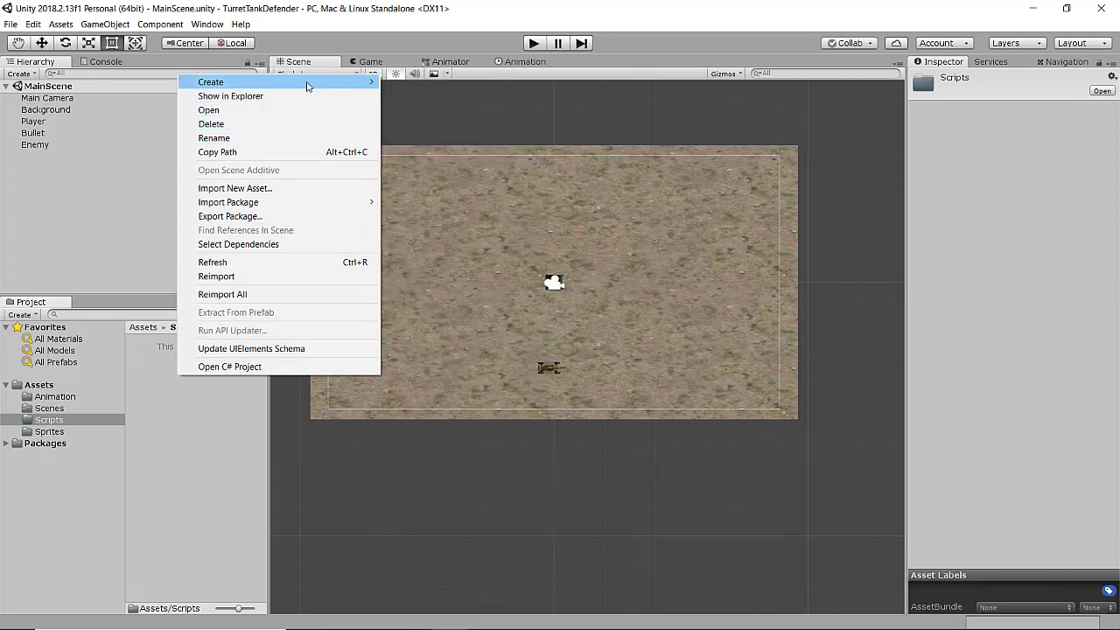
click(415, 102)
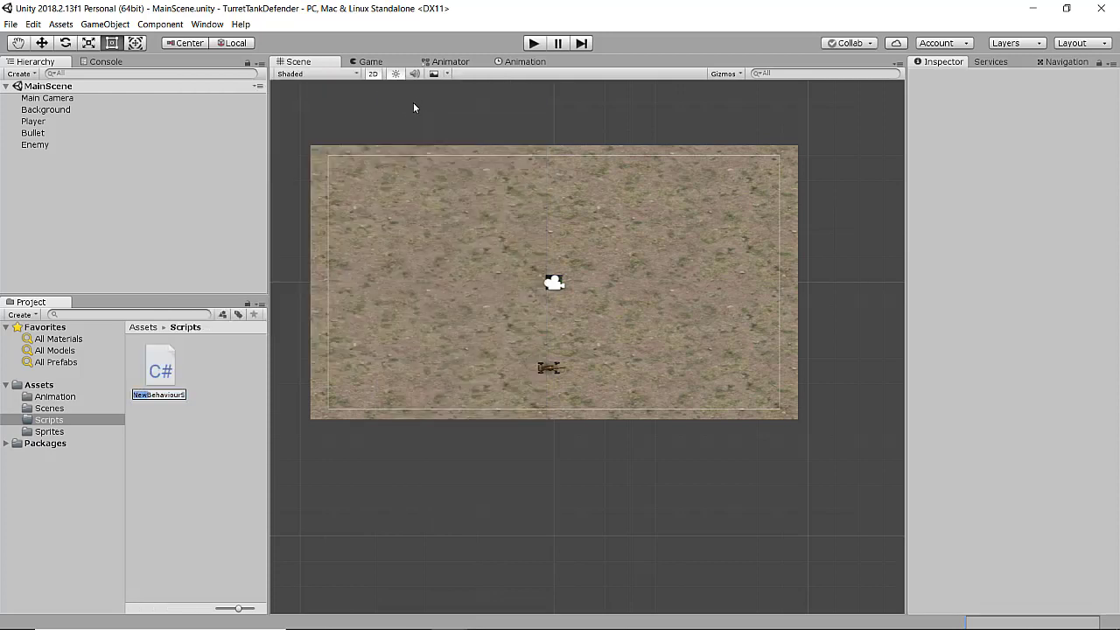
text(Player)
key(Return)
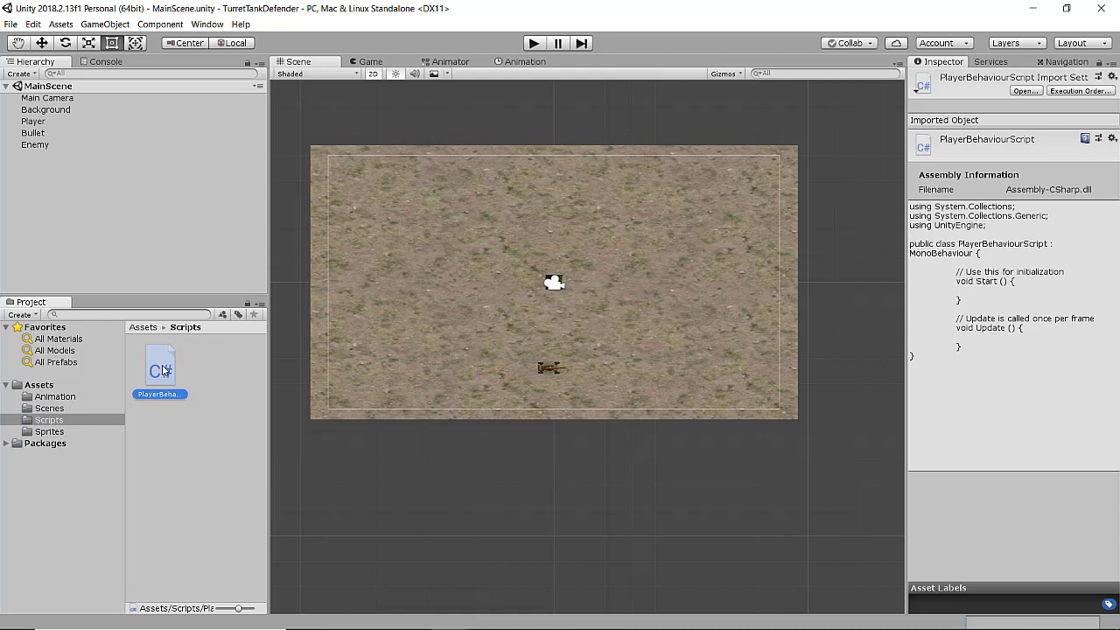
- Attach PlayerBehaviourScript to the Player object in the Hierarchy
drag(162, 370, 143, 219)
drag(142, 219, 31, 123)
click(31, 121)
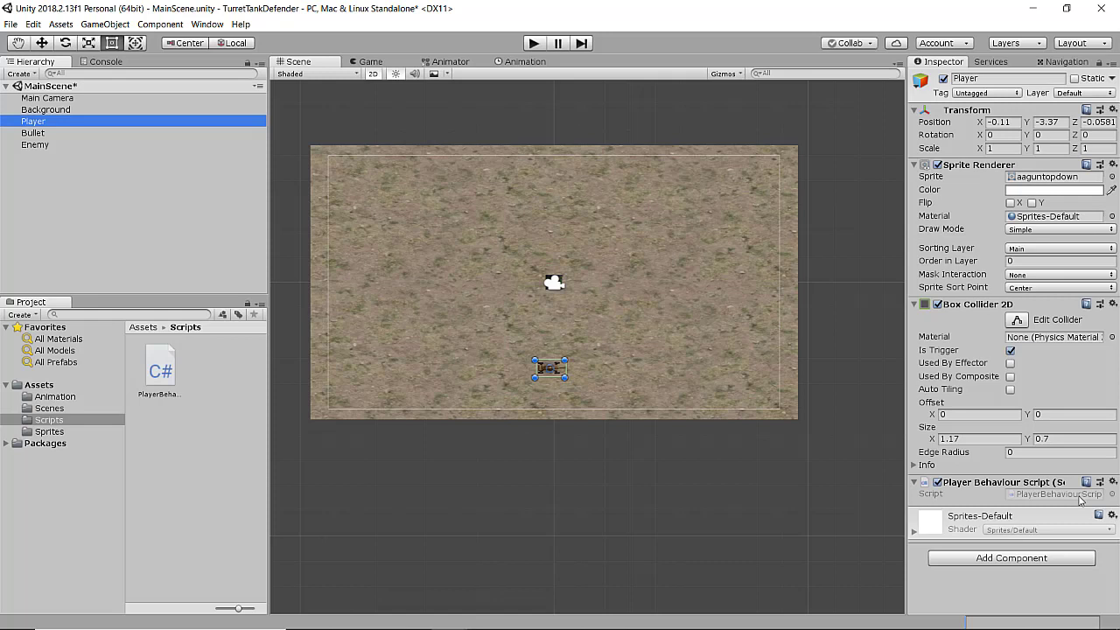
- Remove the PlayerBehaviourScript component from the Player object
click(159, 363)
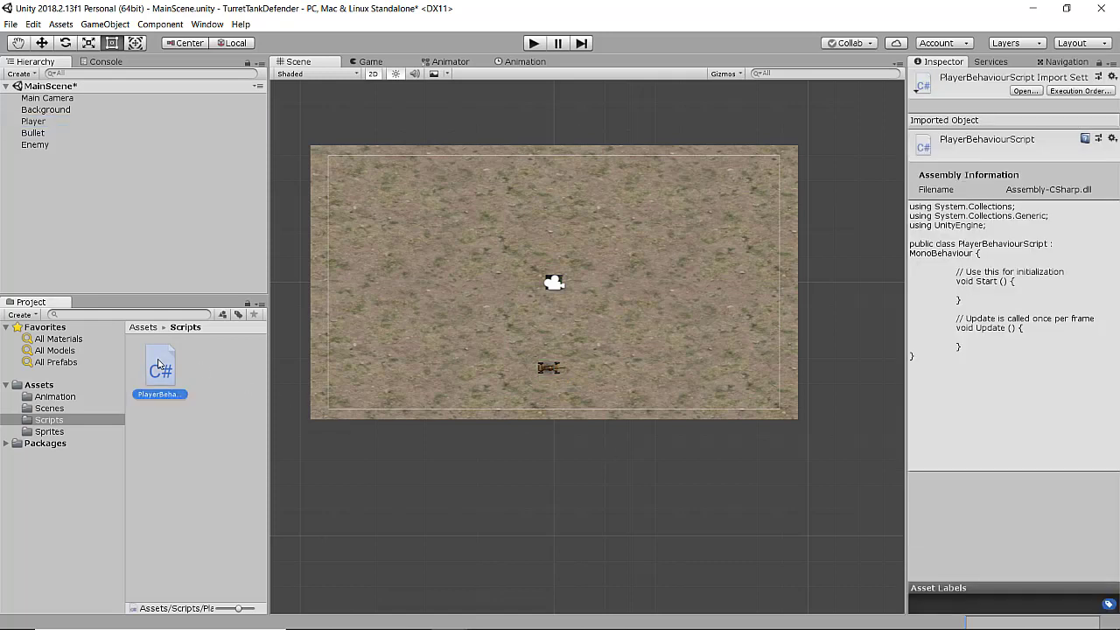
click(169, 380)
key(Return)
click(32, 121)
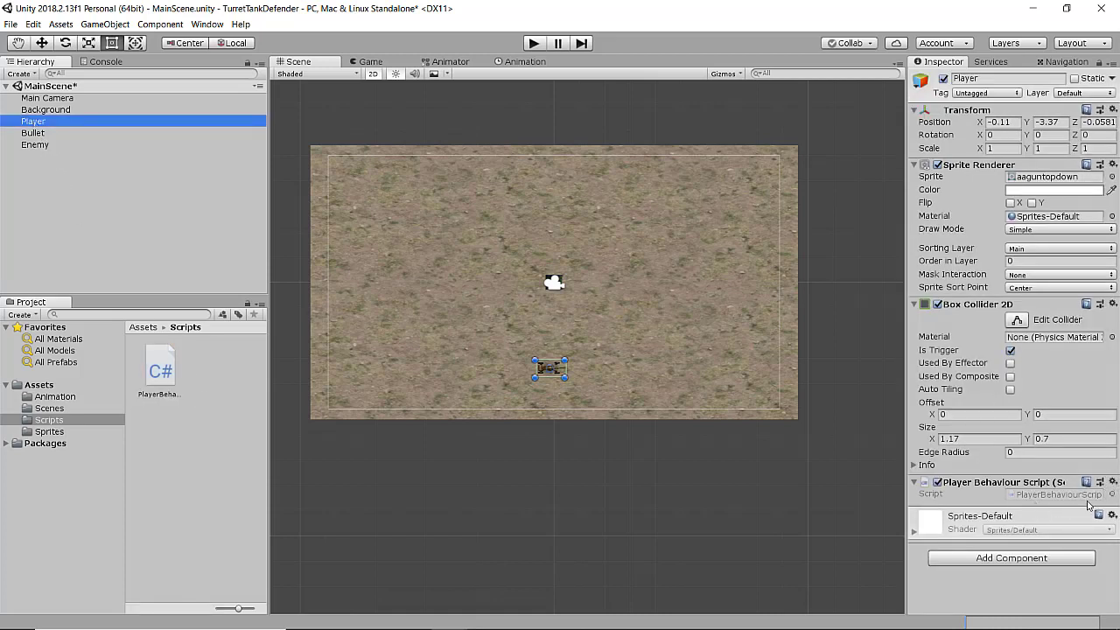
click(1113, 483)
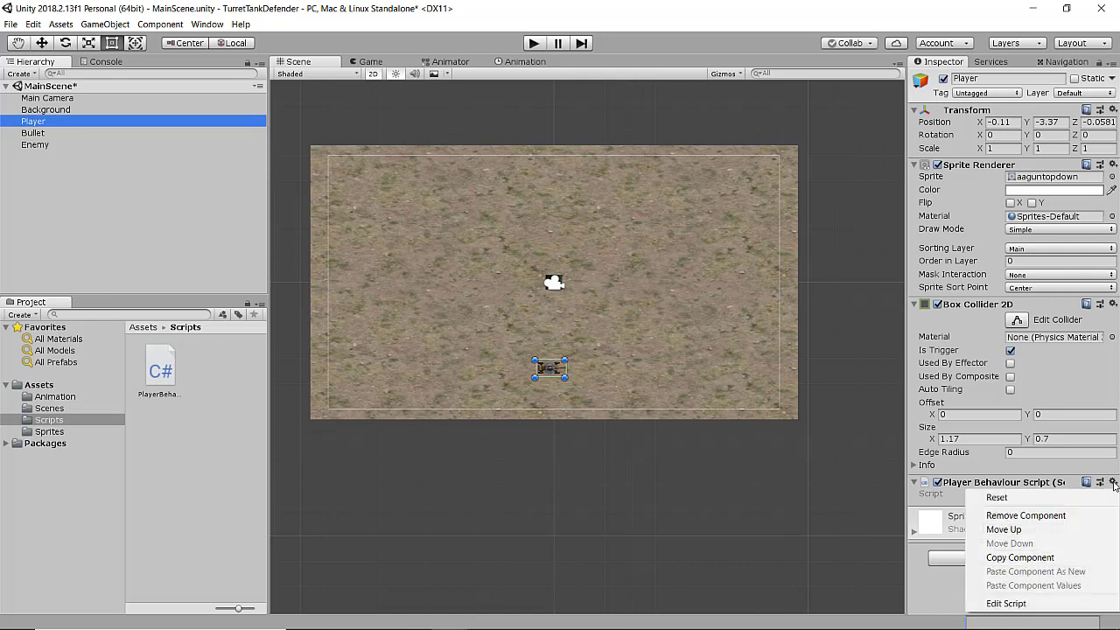
click(1012, 517)
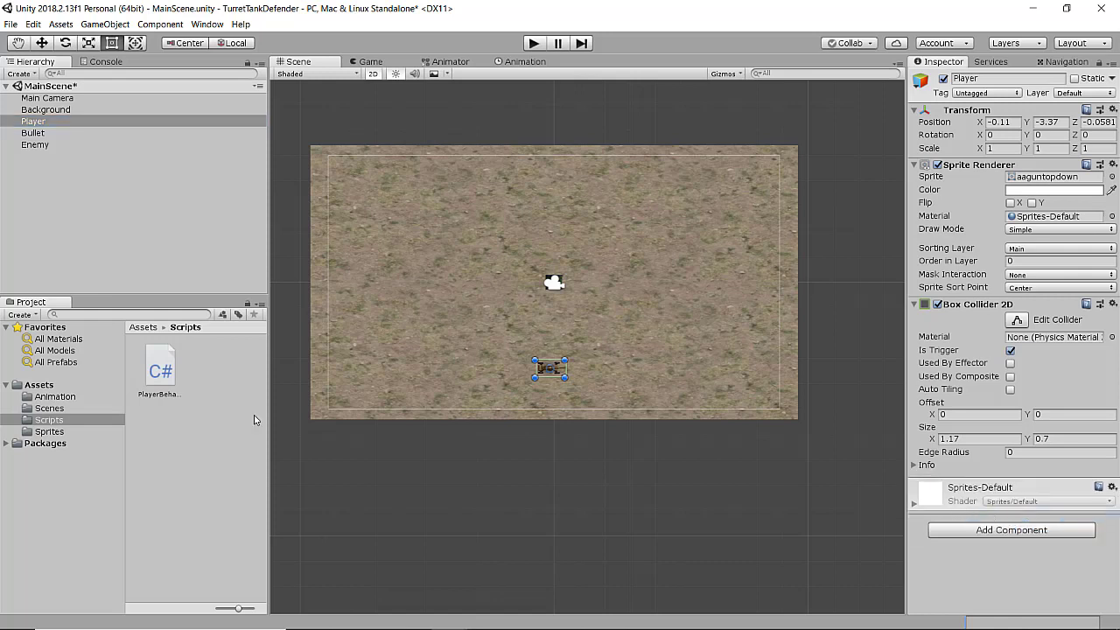
- Delete the PlayerBehaviourScript asset from the Scripts folder
click(202, 386)
click(159, 371)
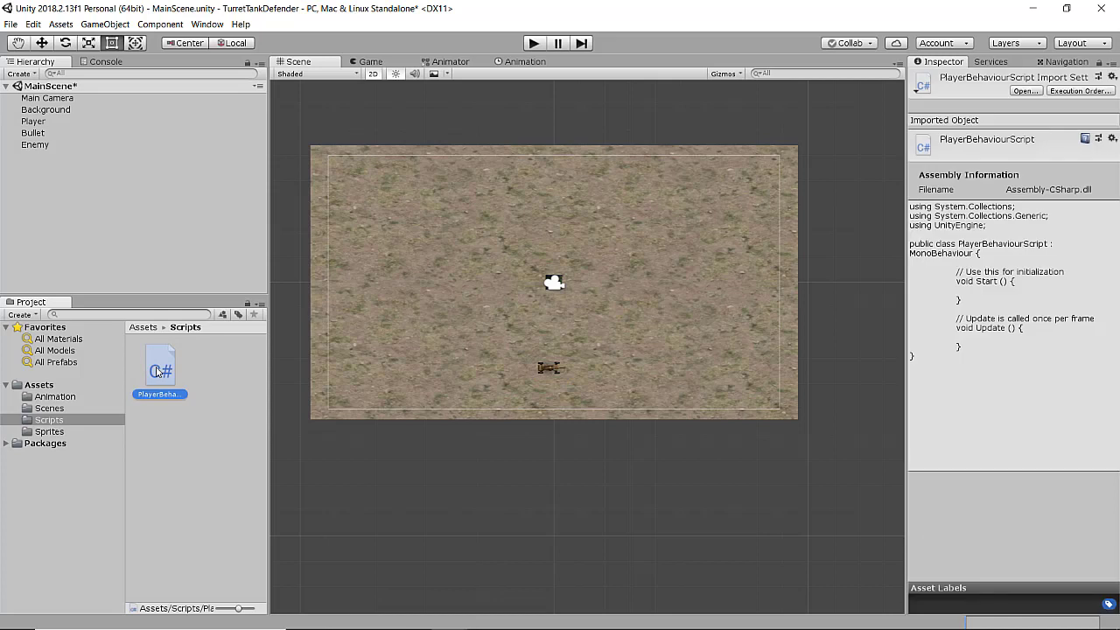
key(Delete)
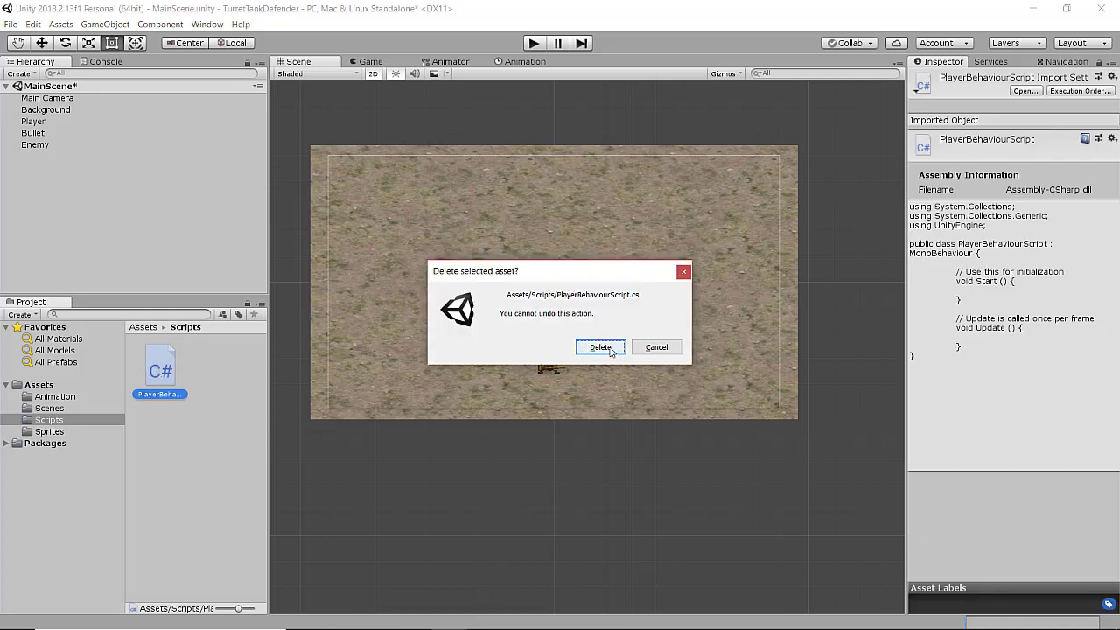
click(601, 348)
- Create a fresh C# script in the empty Scripts folder
right_click(171, 377)
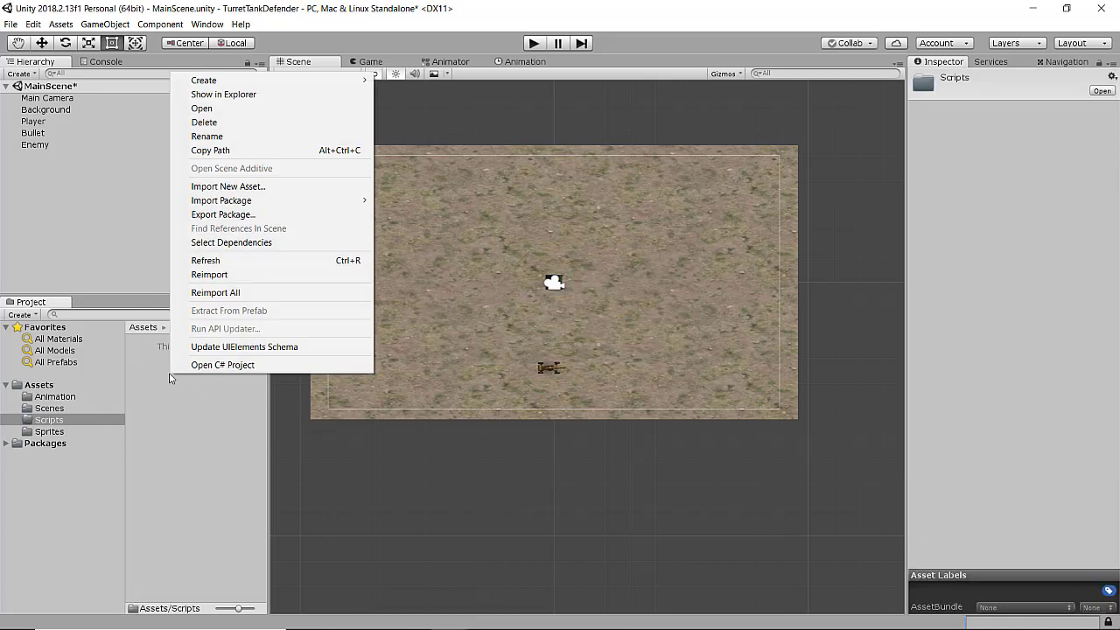
mouse_move(238, 84)
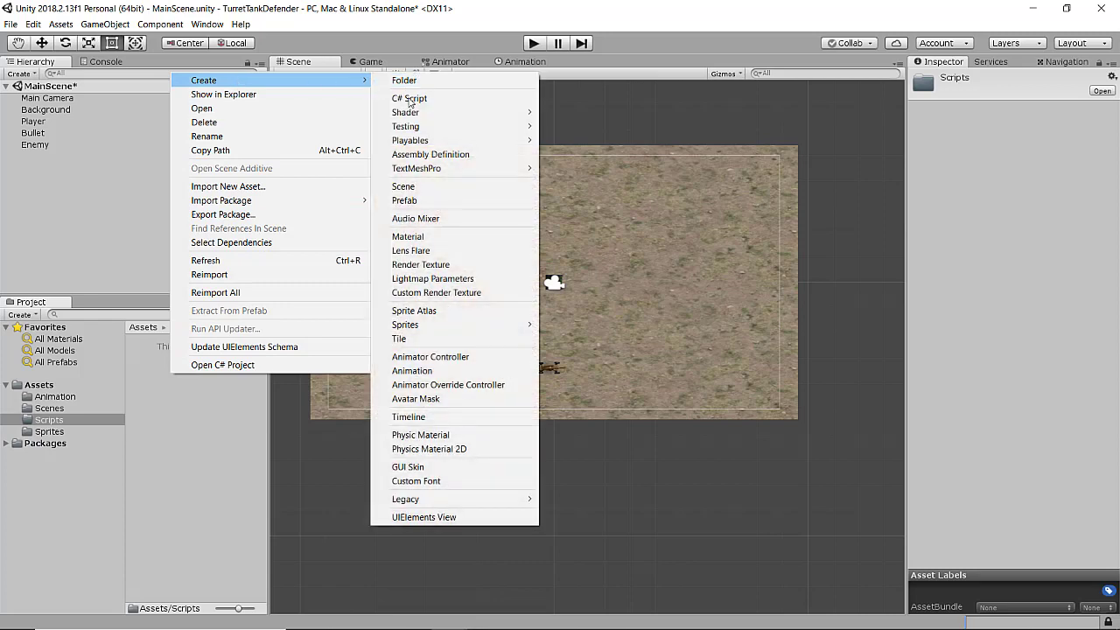
click(409, 99)
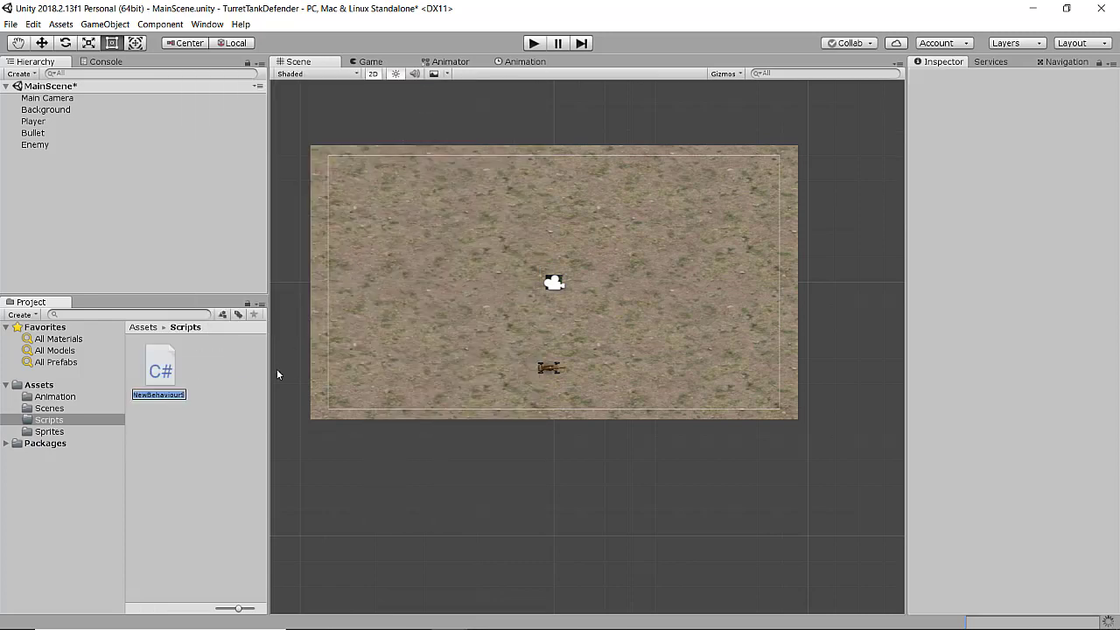
- Name the new script PlayerBehaviour and drag it onto Player in the Hierarchy
click(150, 395)
key(BackSpace)
key(BackSpace)
key(BackSpace)
key(BackSpace)
key(BackSpace)
key(BackSpace)
key(BackSpace)
key(BackSpace)
key(BackSpace)
text(Player)
key(Return)
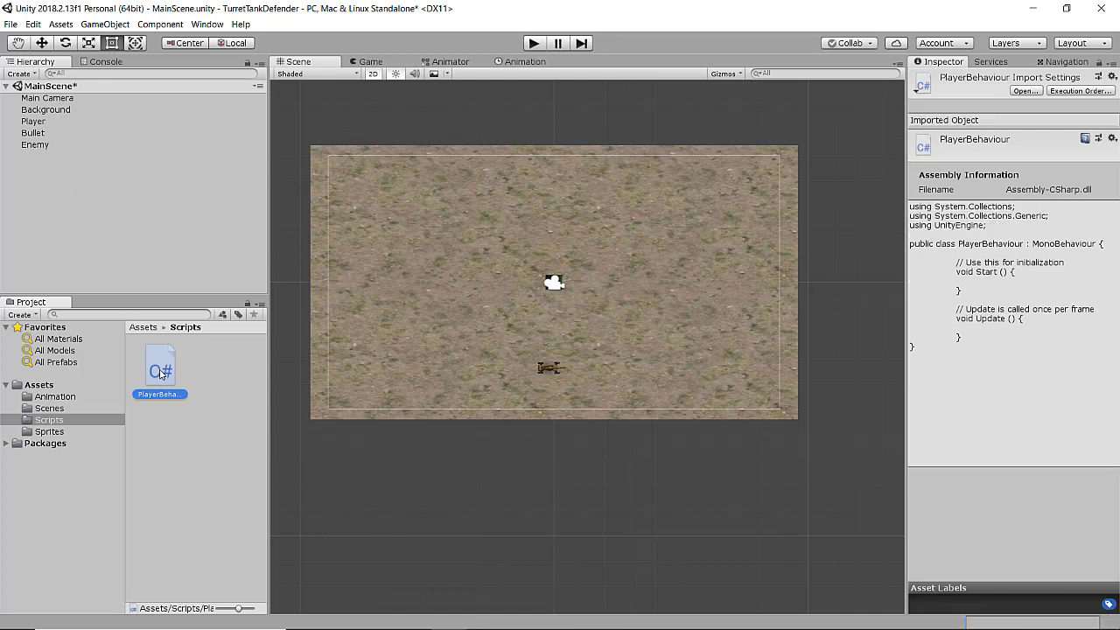
drag(161, 375, 39, 127)
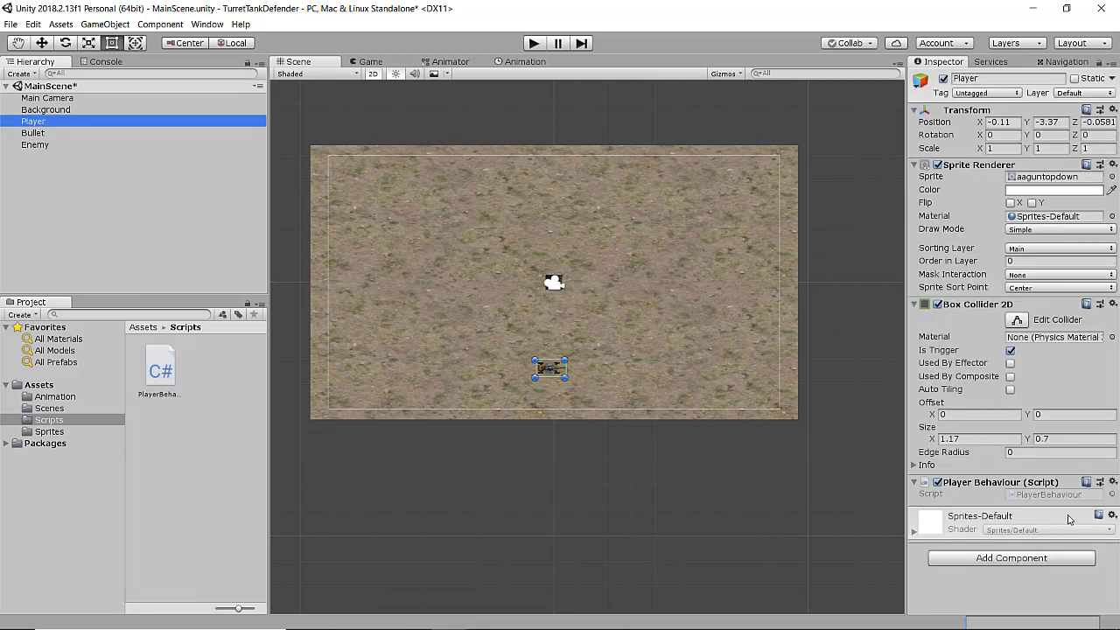
click(1054, 600)
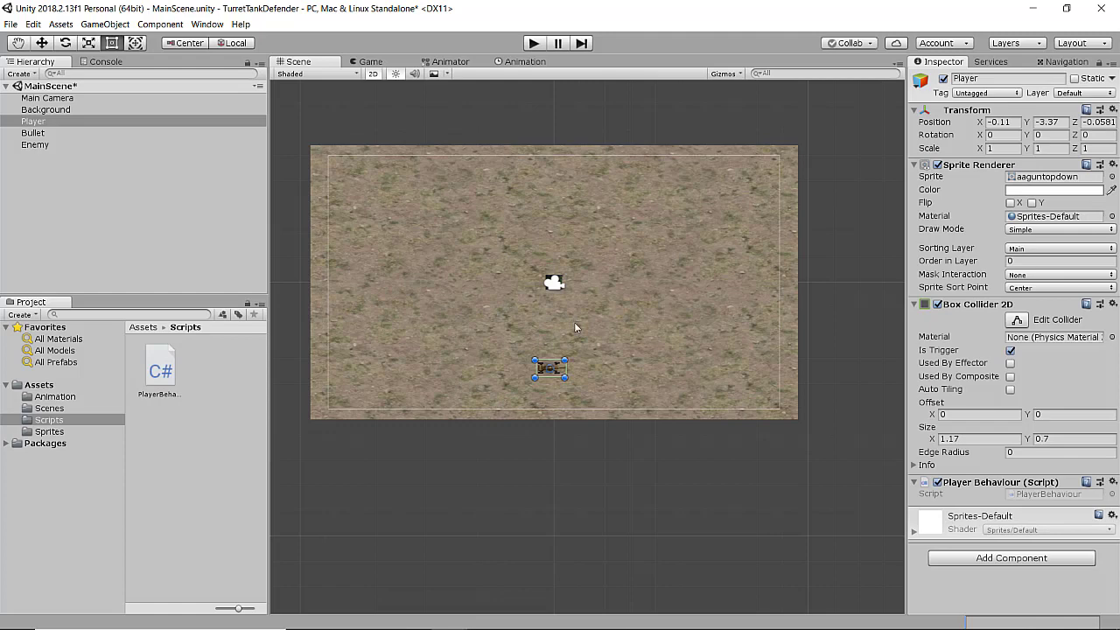
- Set the Player's Transform Position to X 0 and Y -4
scroll(575, 334, up, 3)
scroll(576, 335, up, 1)
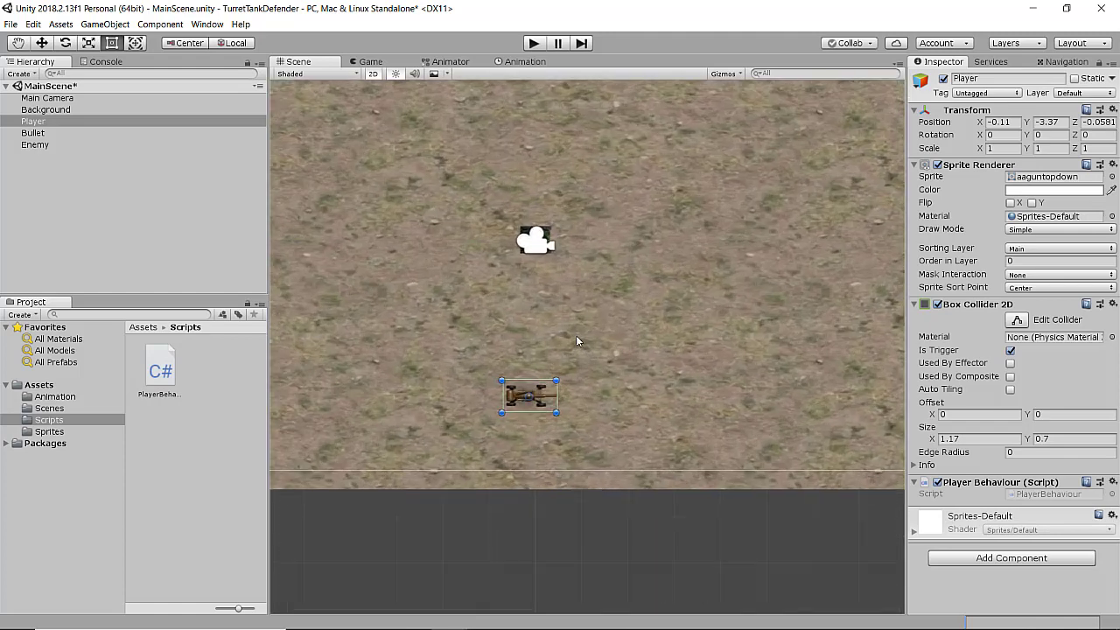
scroll(575, 335, up, 1)
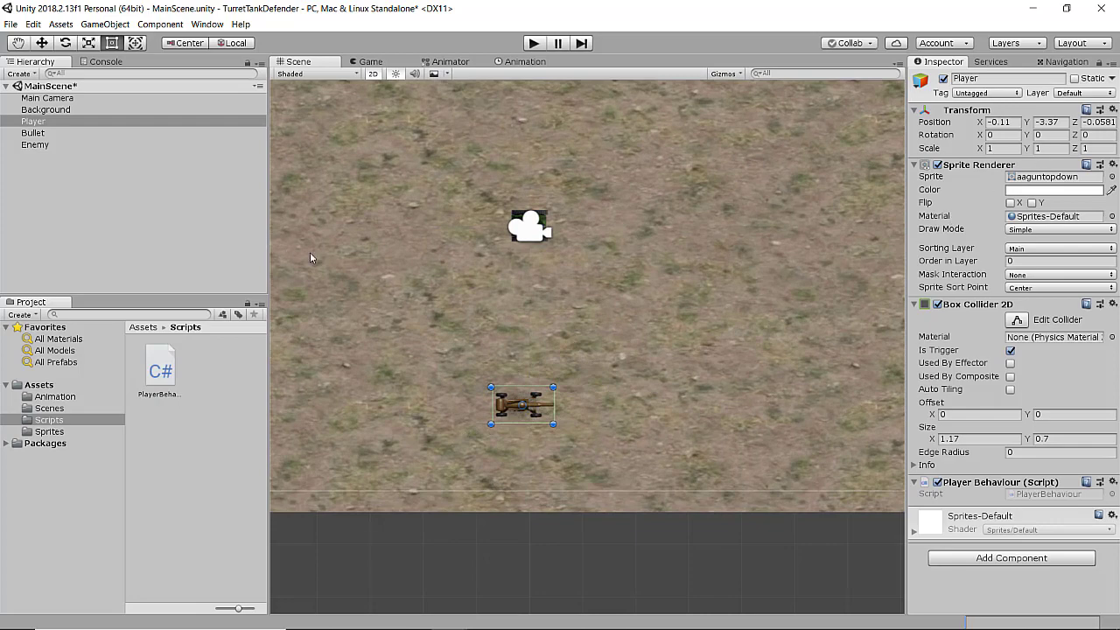
scroll(309, 254, down, 3)
scroll(399, 276, down, 1)
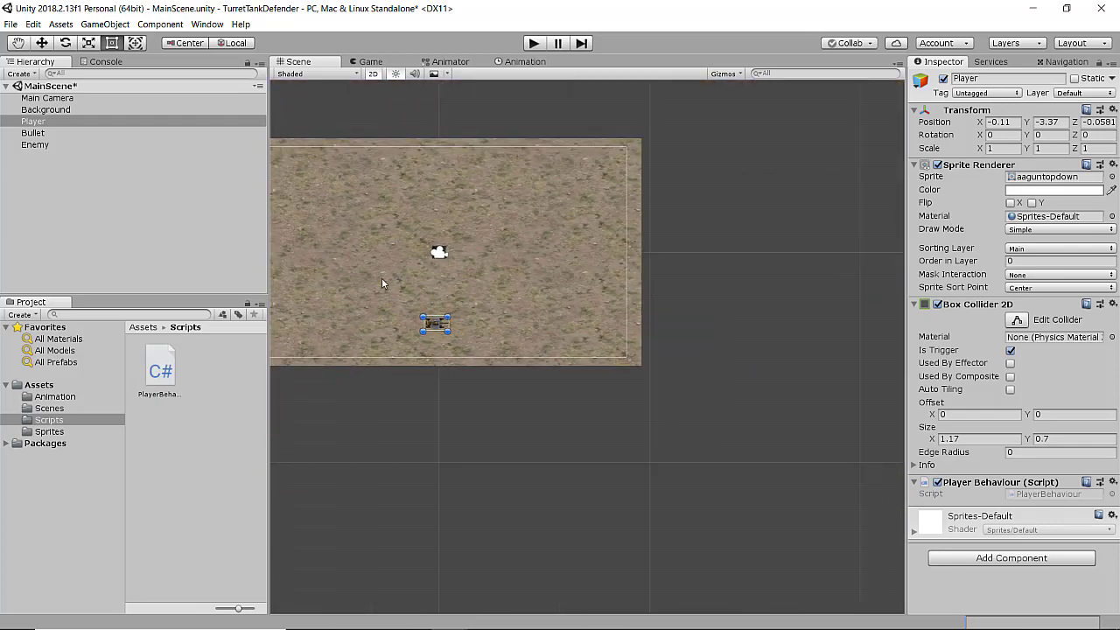
click(371, 62)
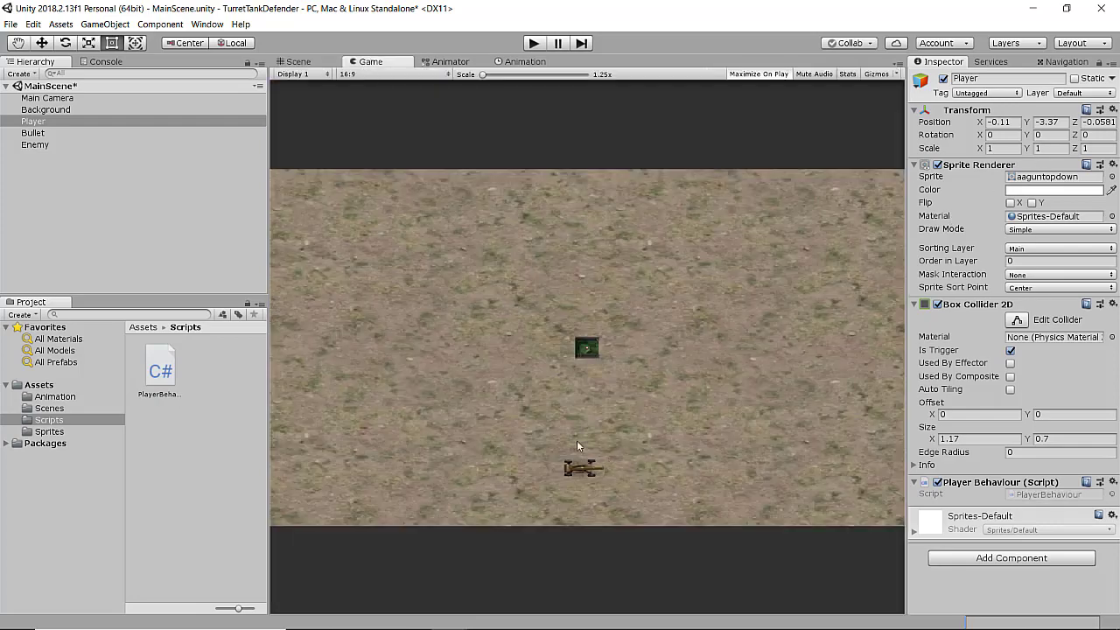
click(306, 63)
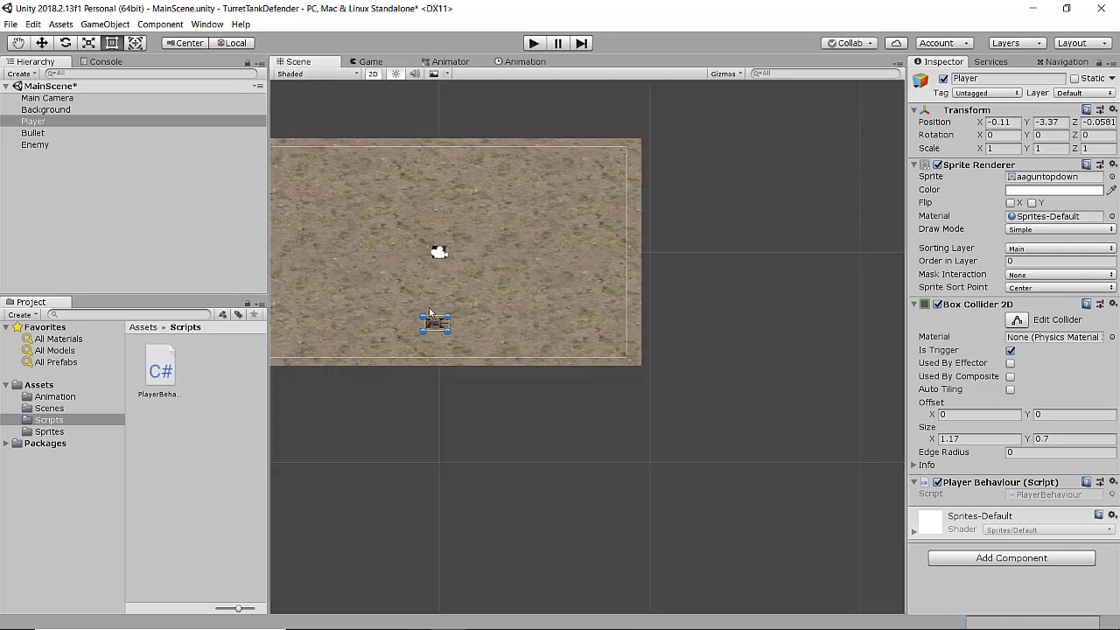
click(1013, 124)
text(0)
click(1060, 122)
text(-4)
- Zoom and pan the Scene view with the Hand tool to centre the tank and camera
click(705, 315)
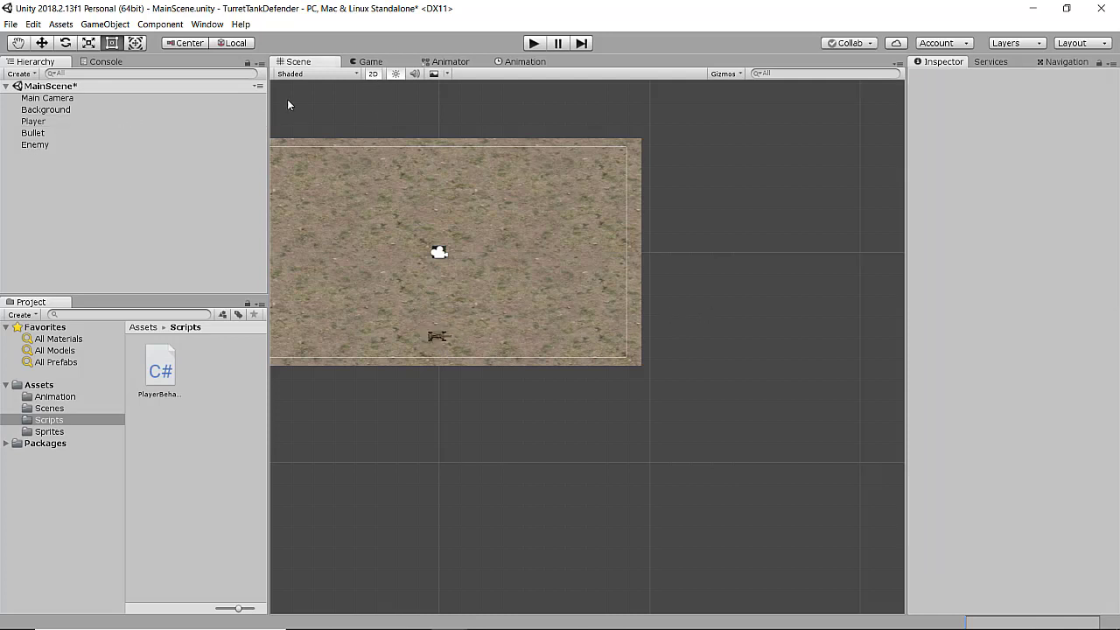
scroll(383, 286, up, 2)
scroll(383, 288, up, 1)
scroll(383, 288, up, 3)
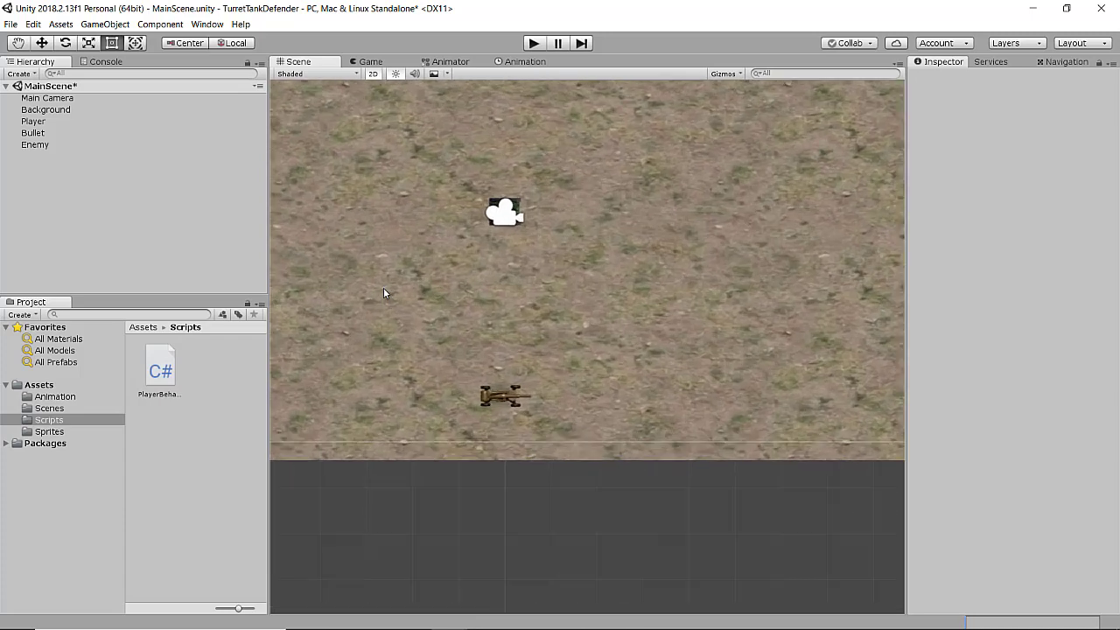
scroll(377, 271, up, 2)
middle_drag(431, 300, 513, 245)
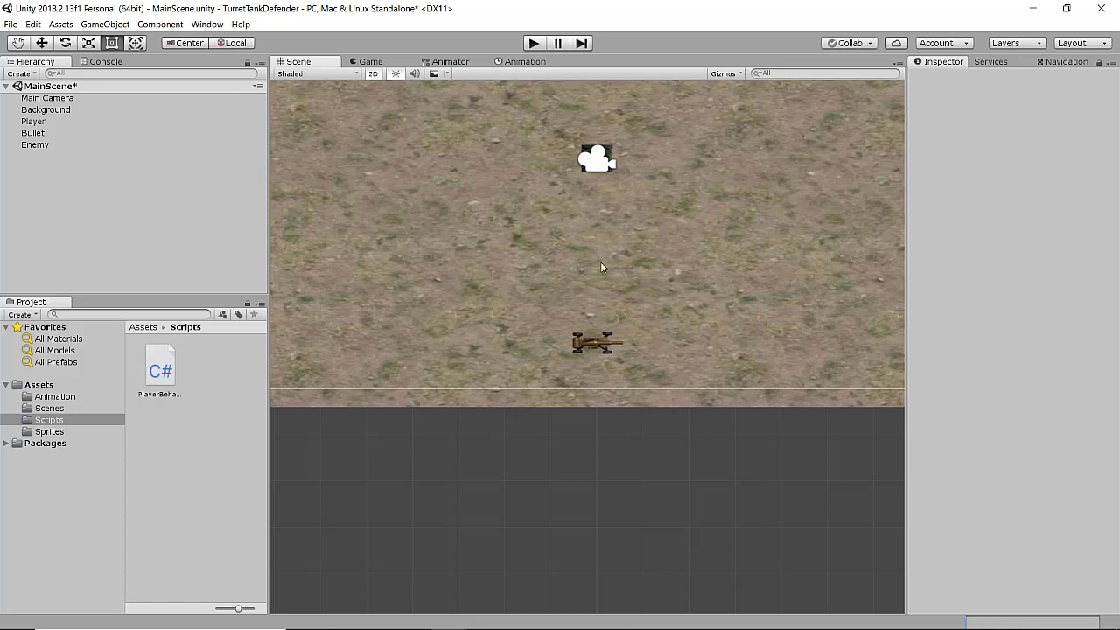
mouse_move(585, 250)
middle_down()
mouse_move(675, 295)
mouse_move(538, 305)
mouse_move(622, 256)
middle_up()
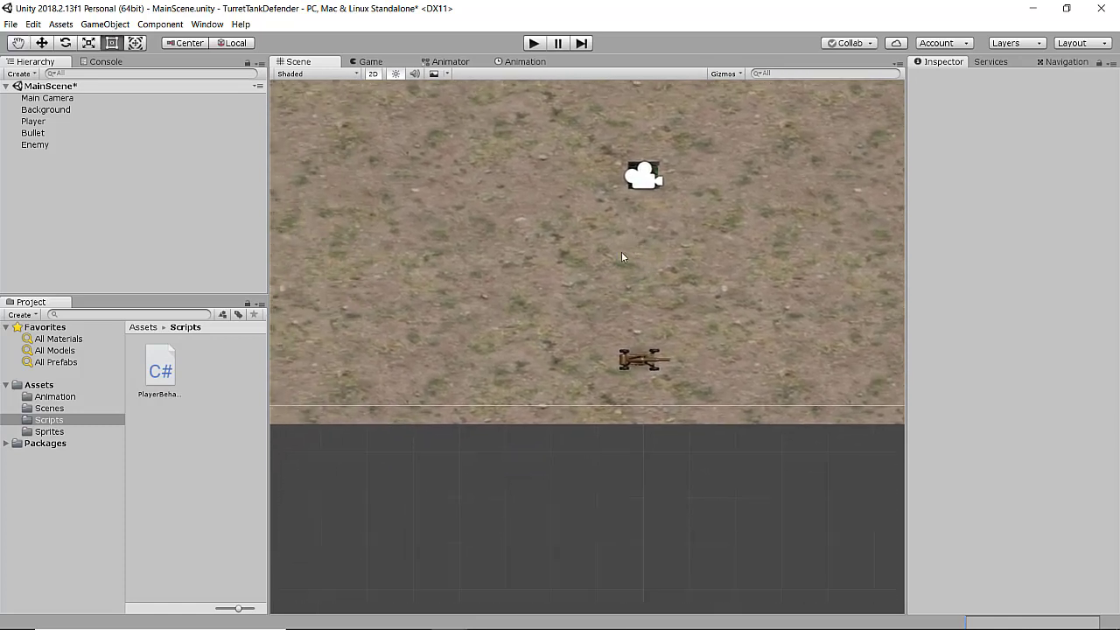
click(17, 43)
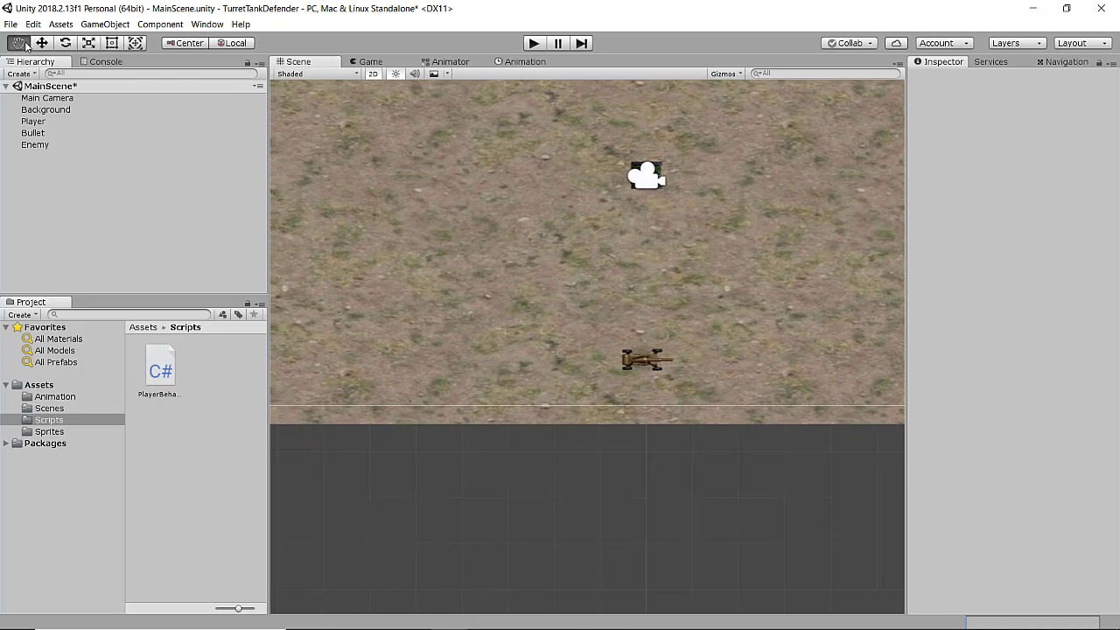
drag(737, 209, 704, 247)
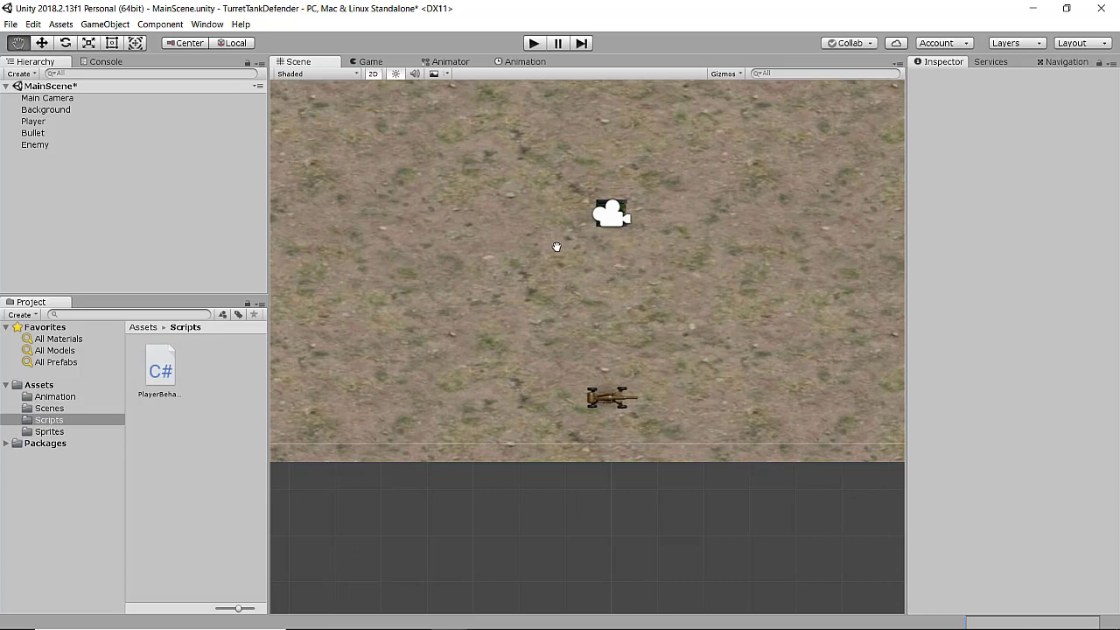
mouse_move(560, 245)
mouse_down()
mouse_move(688, 323)
mouse_move(533, 190)
mouse_move(673, 342)
mouse_move(495, 200)
mouse_move(582, 406)
mouse_move(552, 277)
mouse_up()
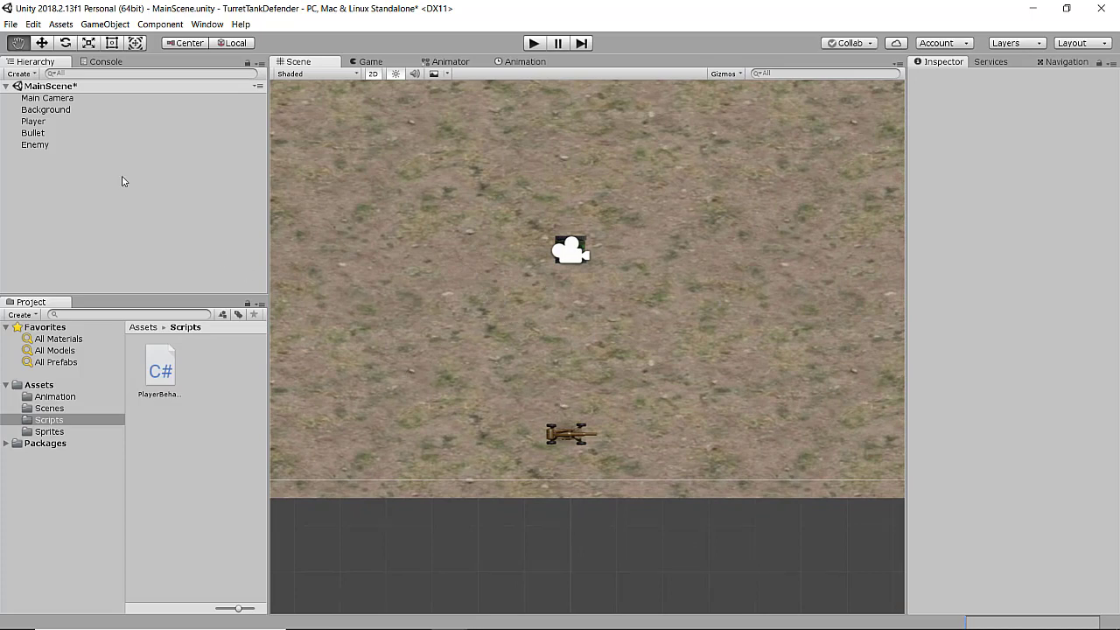
- Select the Player tank and drag its Rotation Z value to test rotating it
click(32, 123)
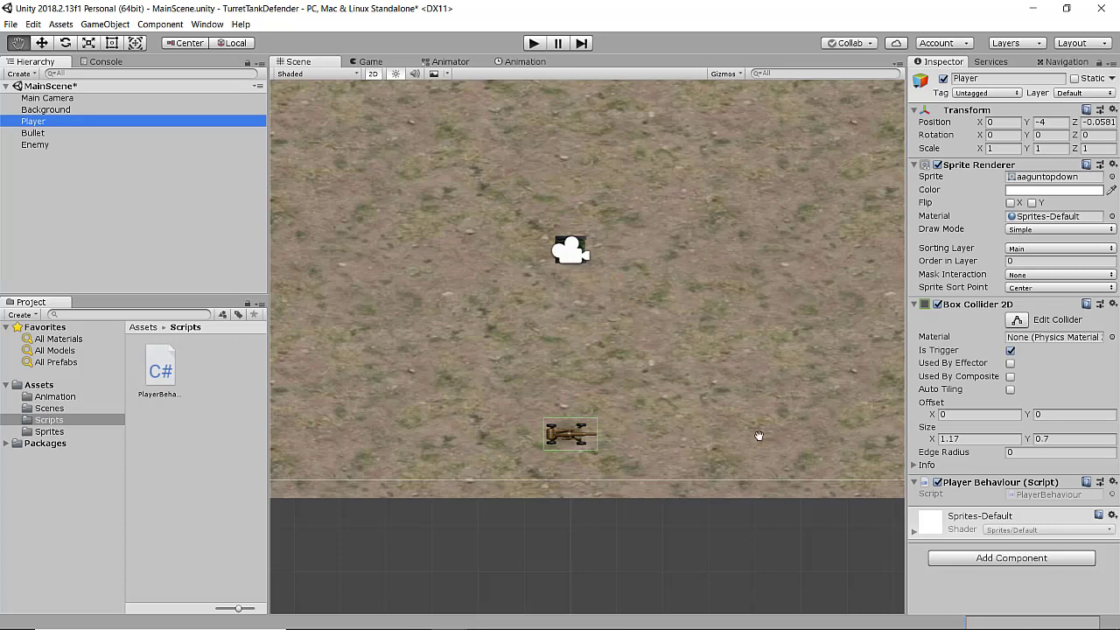
click(41, 43)
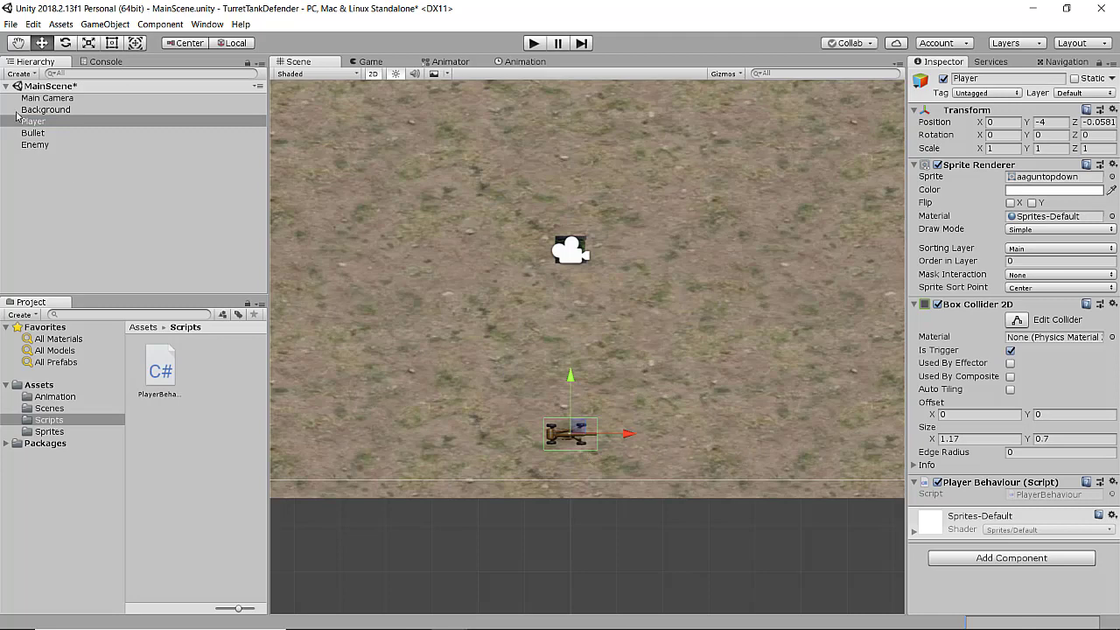
click(18, 43)
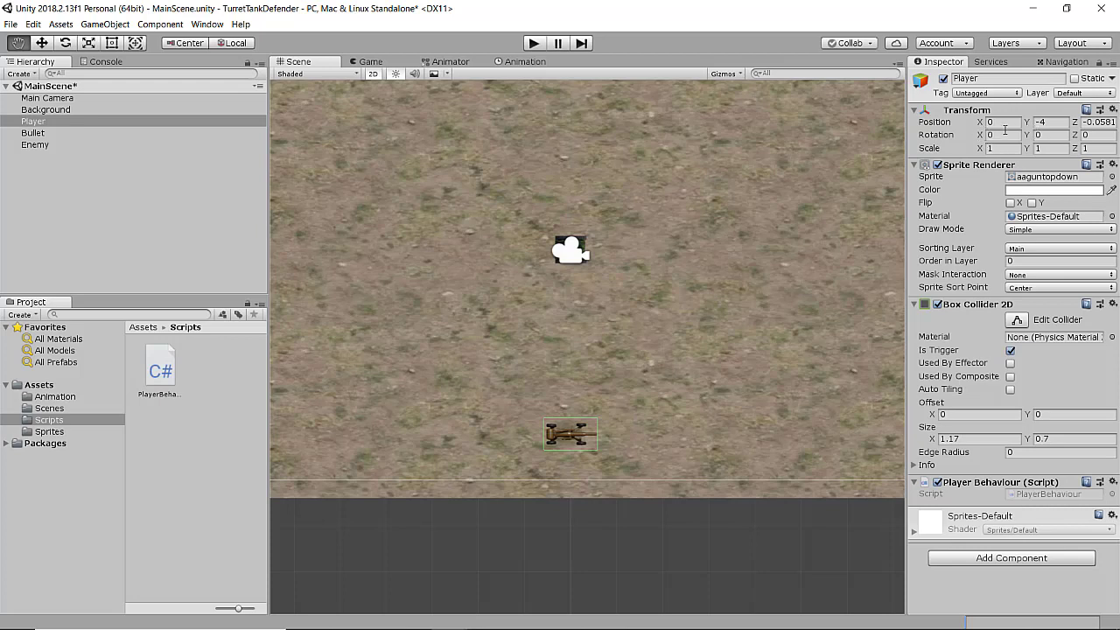
click(1077, 138)
mouse_move(1083, 138)
mouse_down()
mouse_move(208, 136)
mouse_move(56, 168)
mouse_move(476, 161)
mouse_move(188, 121)
mouse_move(198, 171)
mouse_move(527, 191)
mouse_move(207, 316)
mouse_move(654, 114)
mouse_move(943, 146)
mouse_up()
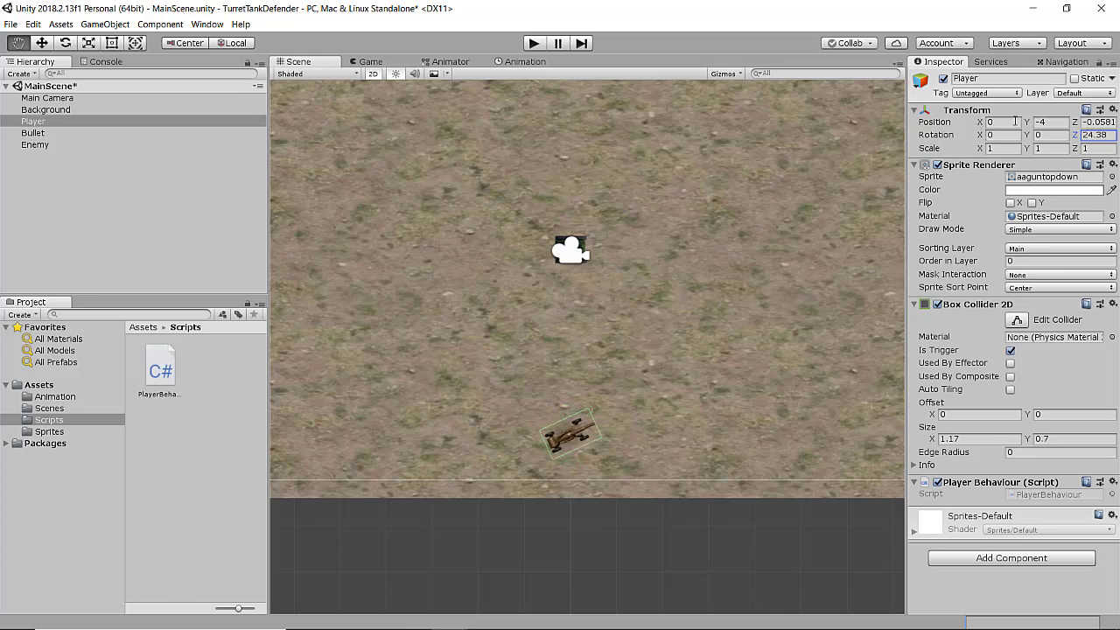
- Reset the Z rotation to 0 and open PlayerBehaviour in Visual Studio
click(1100, 137)
text(0)
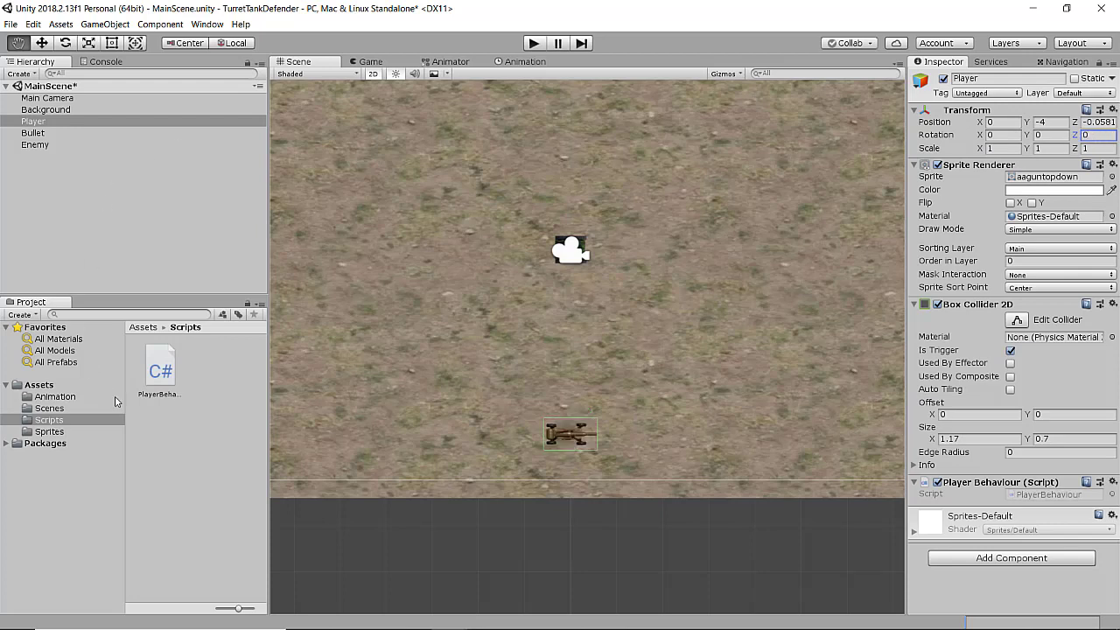
double_click(158, 375)
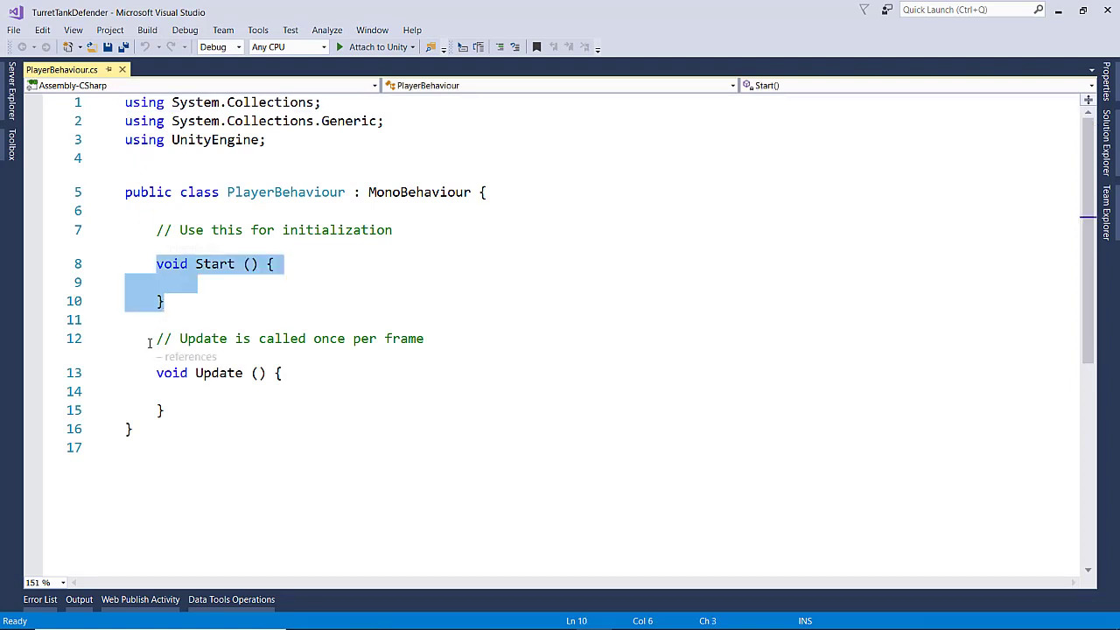
- Review PlayerBehaviour.cs, highlighting the MonoBehaviour class and the empty Start and Update methods
drag(156, 338, 199, 406)
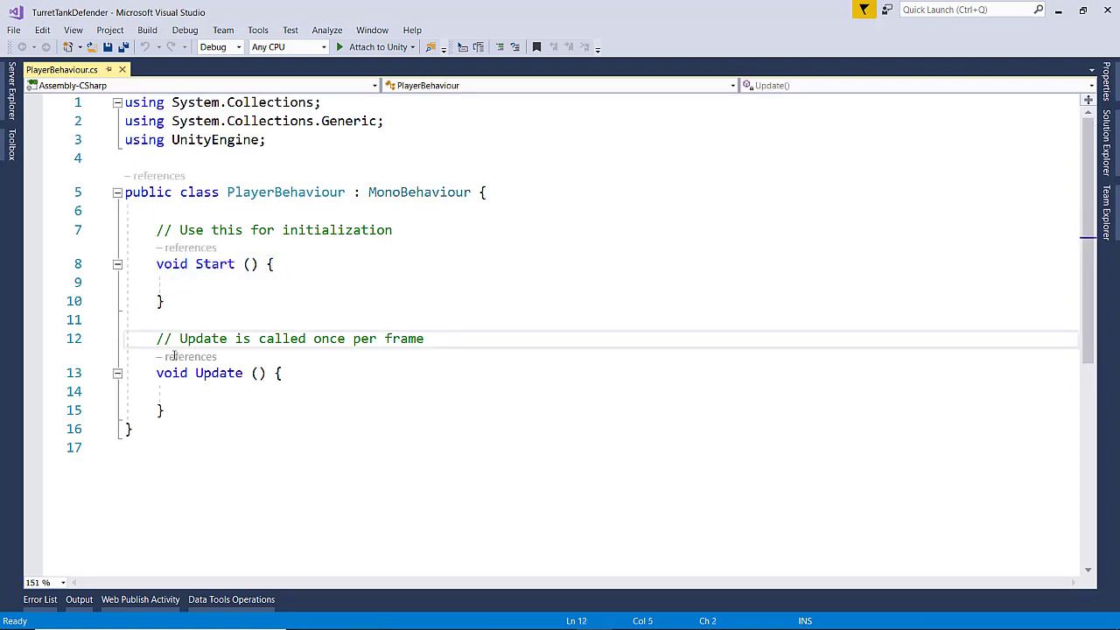
click(228, 319)
scroll(381, 187, down, 1)
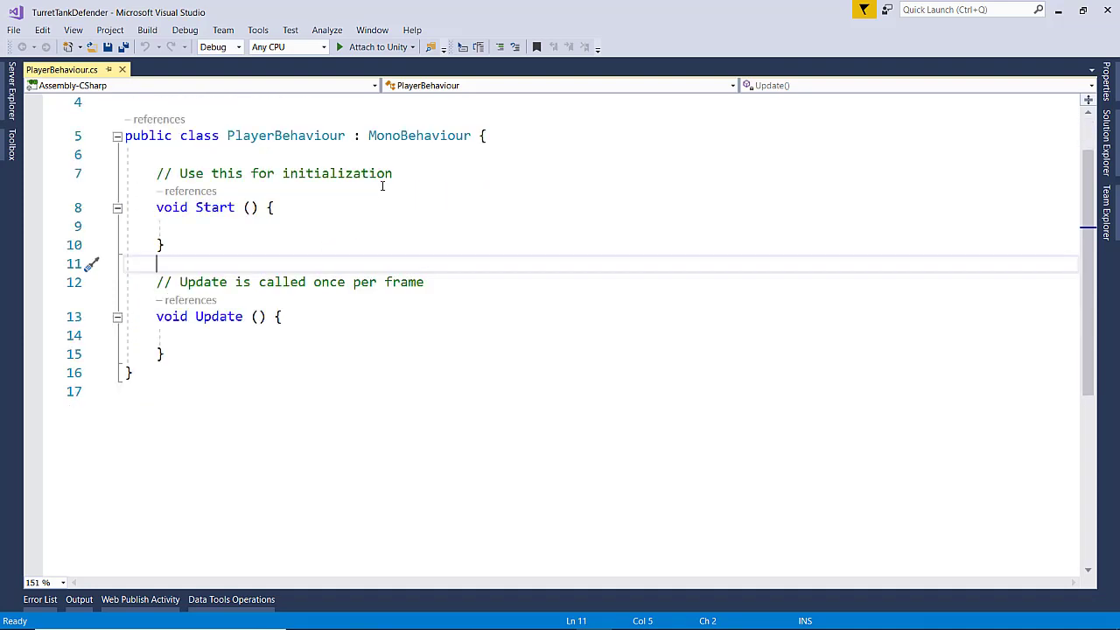
drag(347, 135, 226, 136)
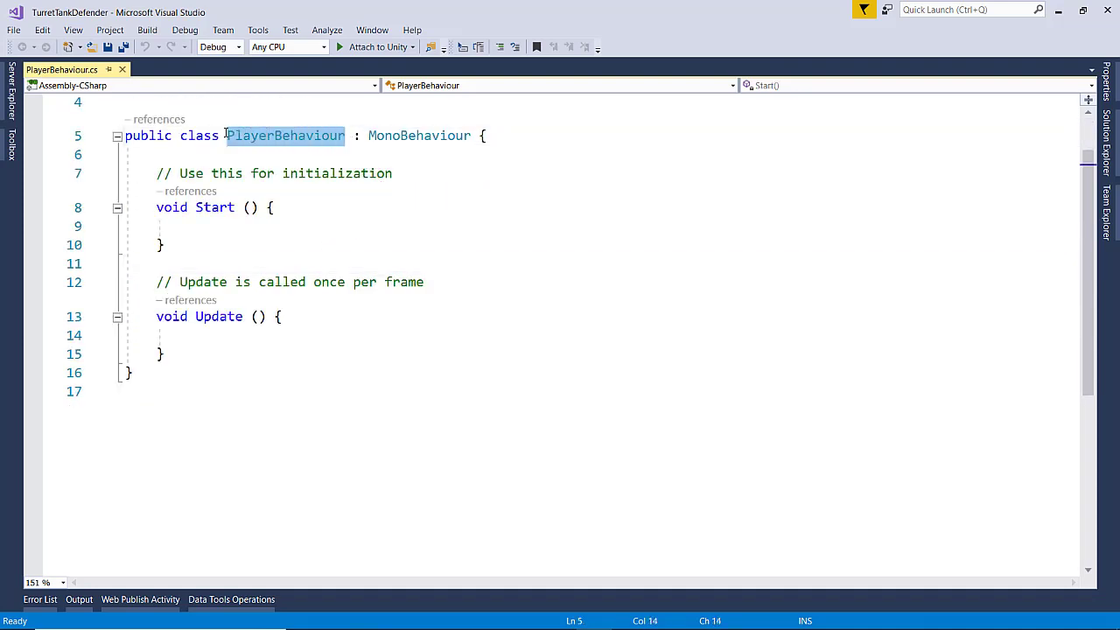
drag(369, 135, 471, 135)
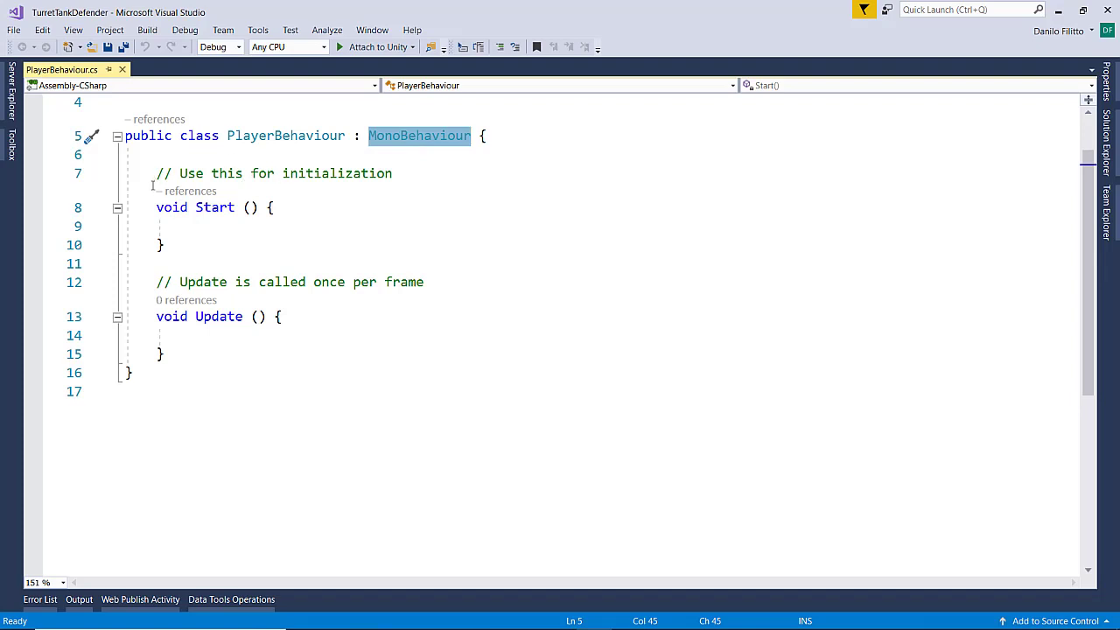
drag(156, 208, 195, 234)
click(197, 231)
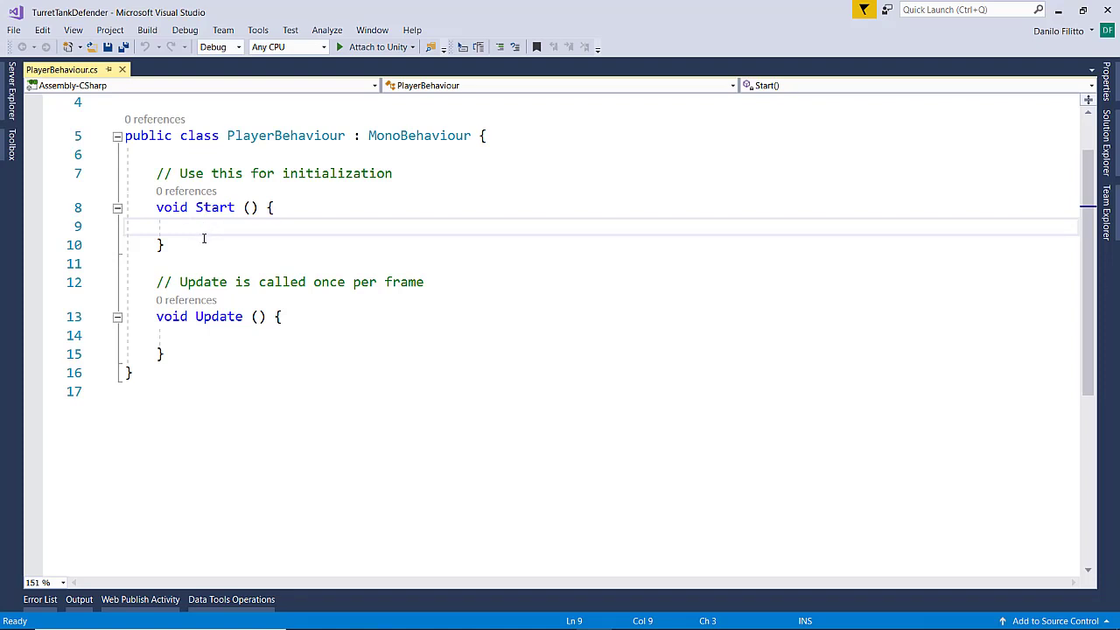
click(192, 354)
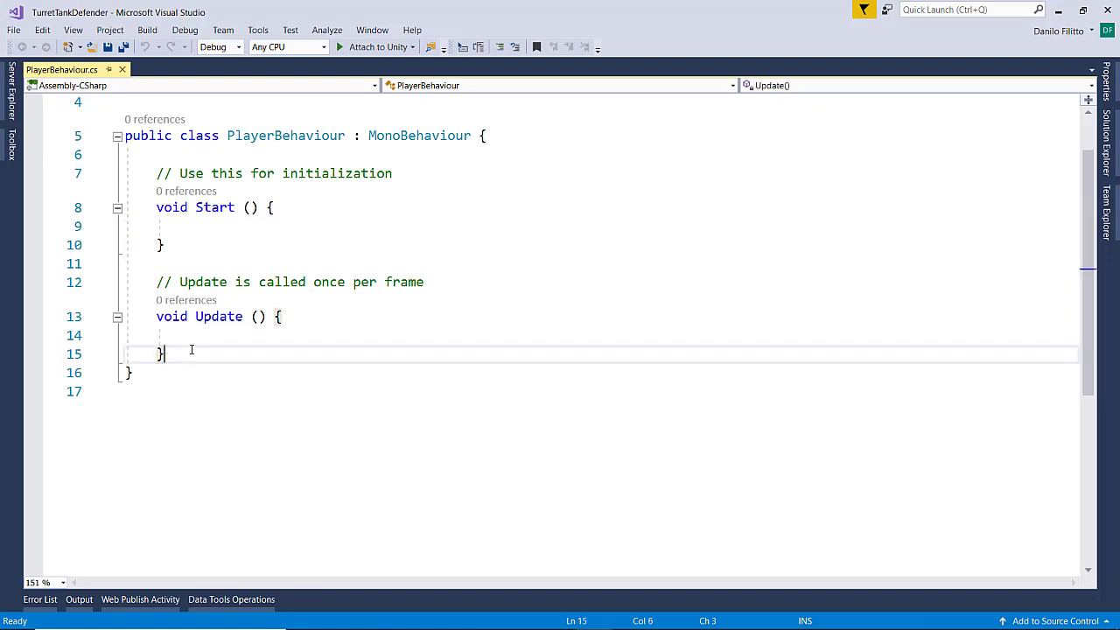
click(192, 339)
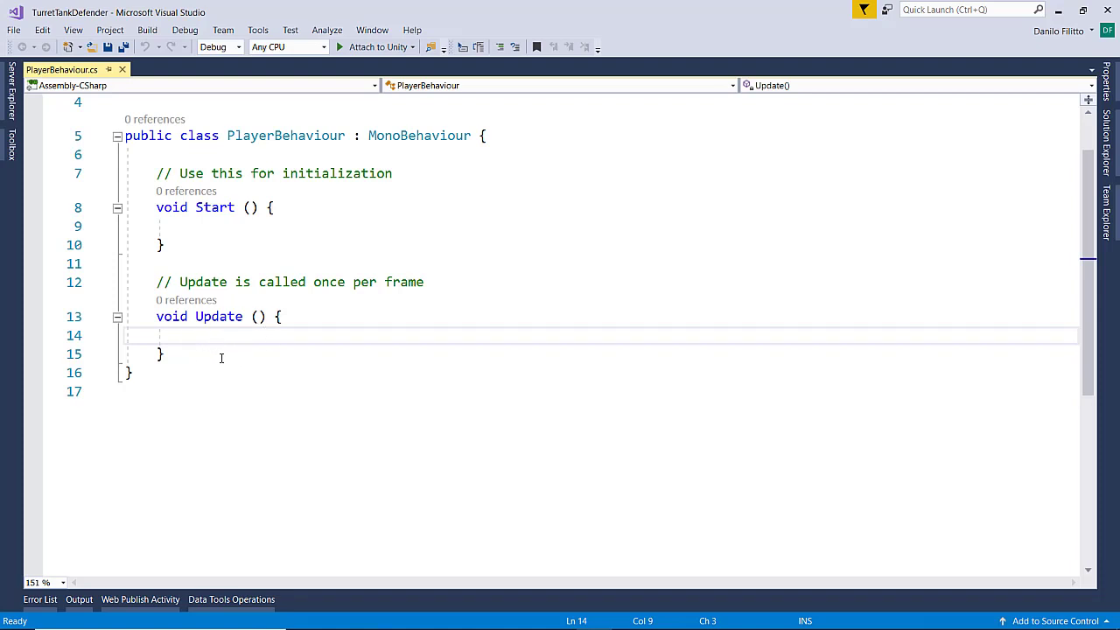
text(float h = horizontalSpeed * Input.GetAxis("Mouse X");         transform.Rotate(0, 0, -h);)
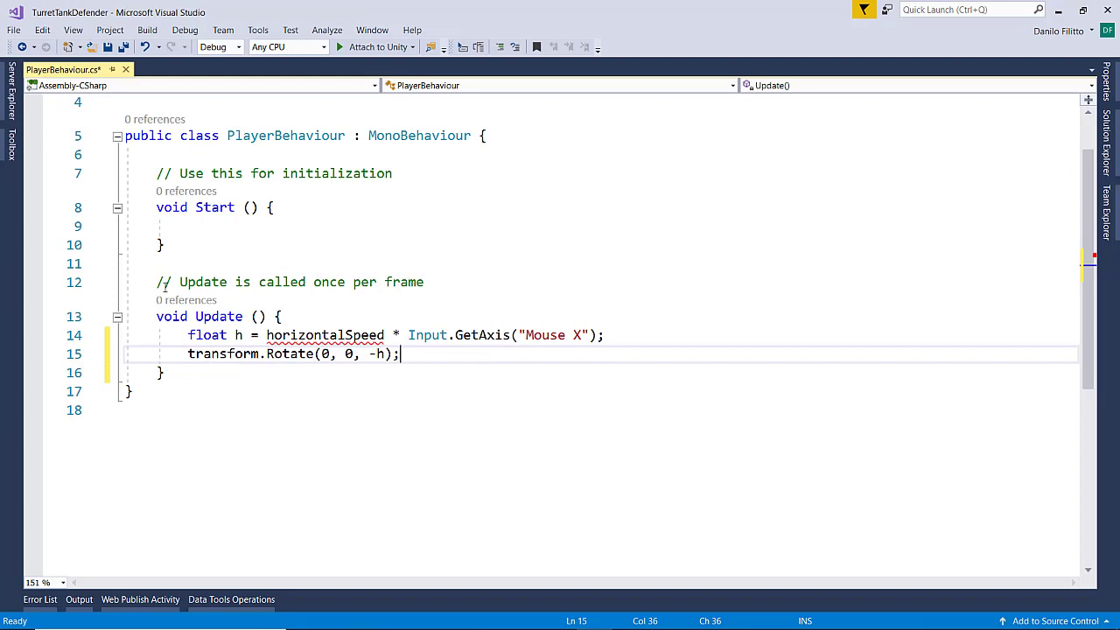
drag(182, 335, 244, 335)
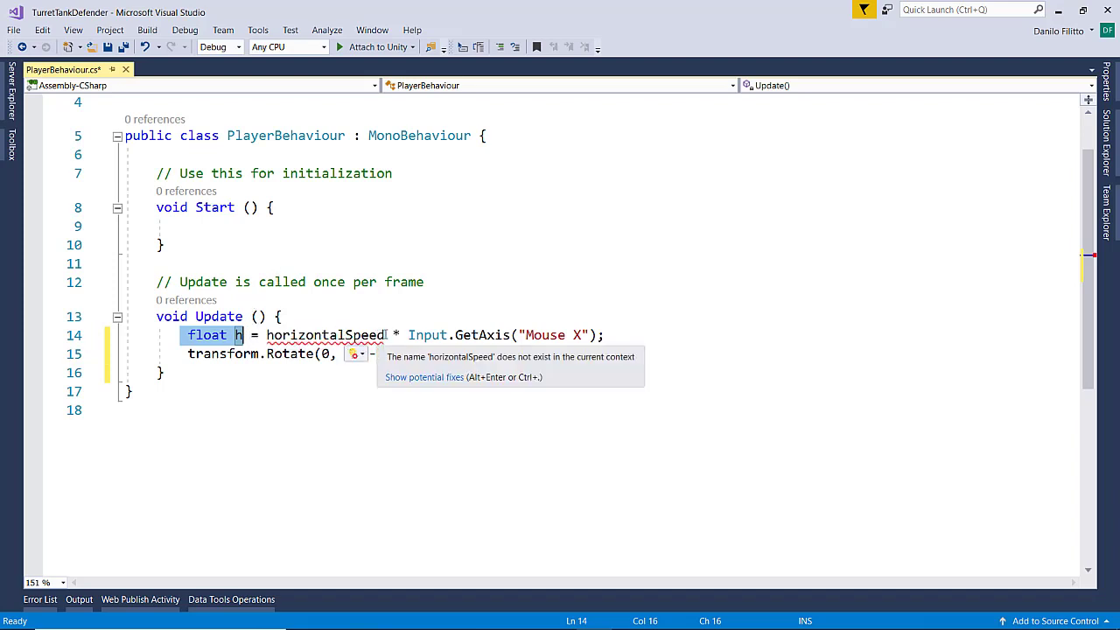
drag(385, 335, 267, 335)
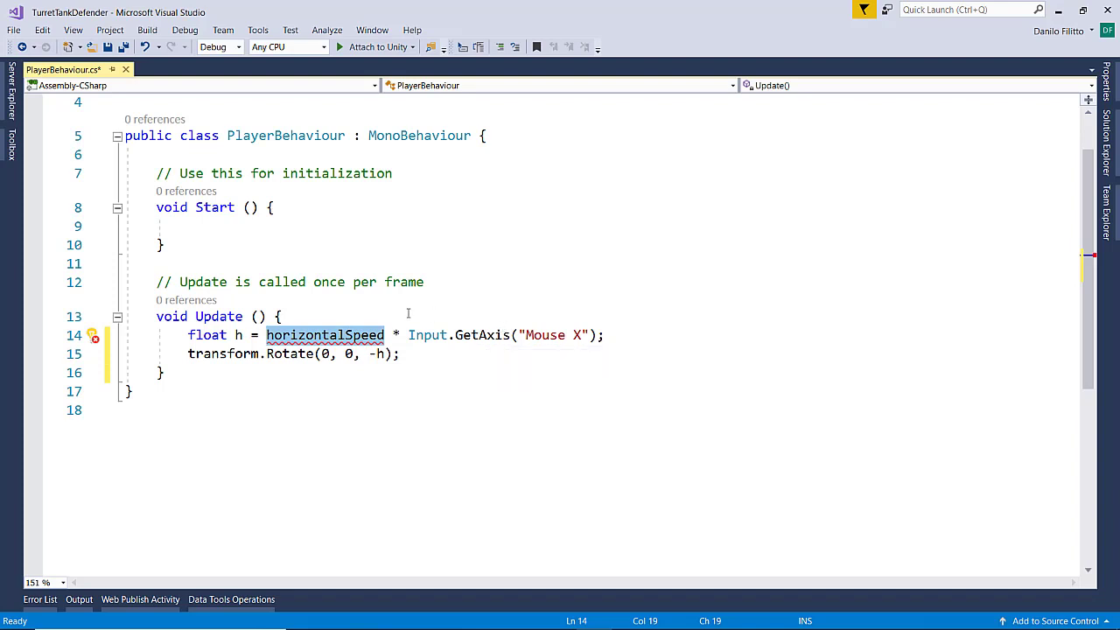
click(393, 335)
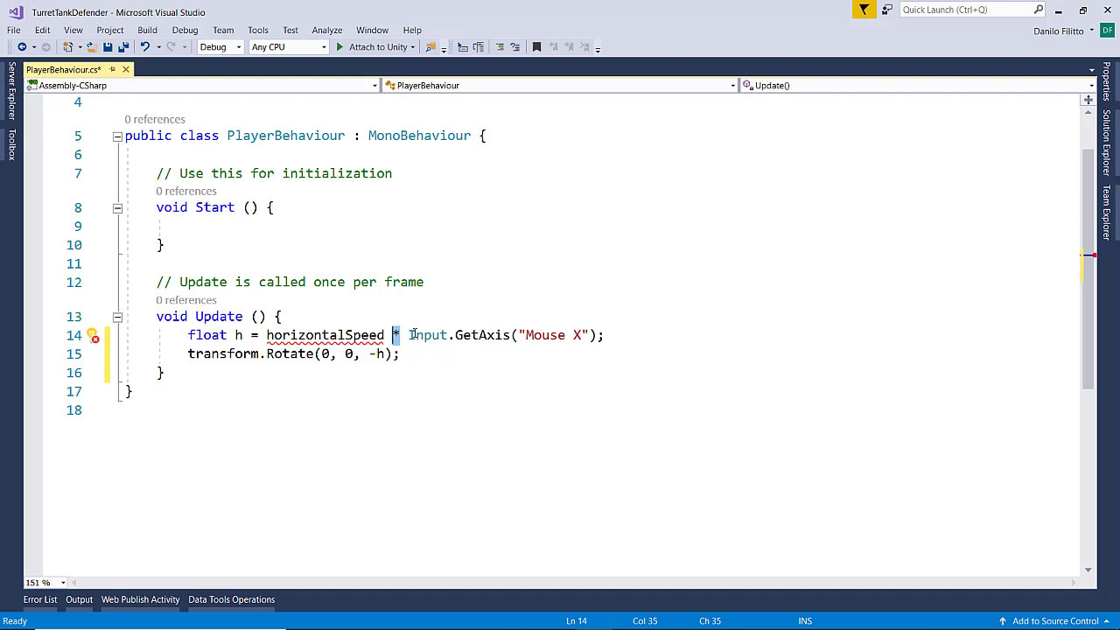
drag(409, 335, 608, 335)
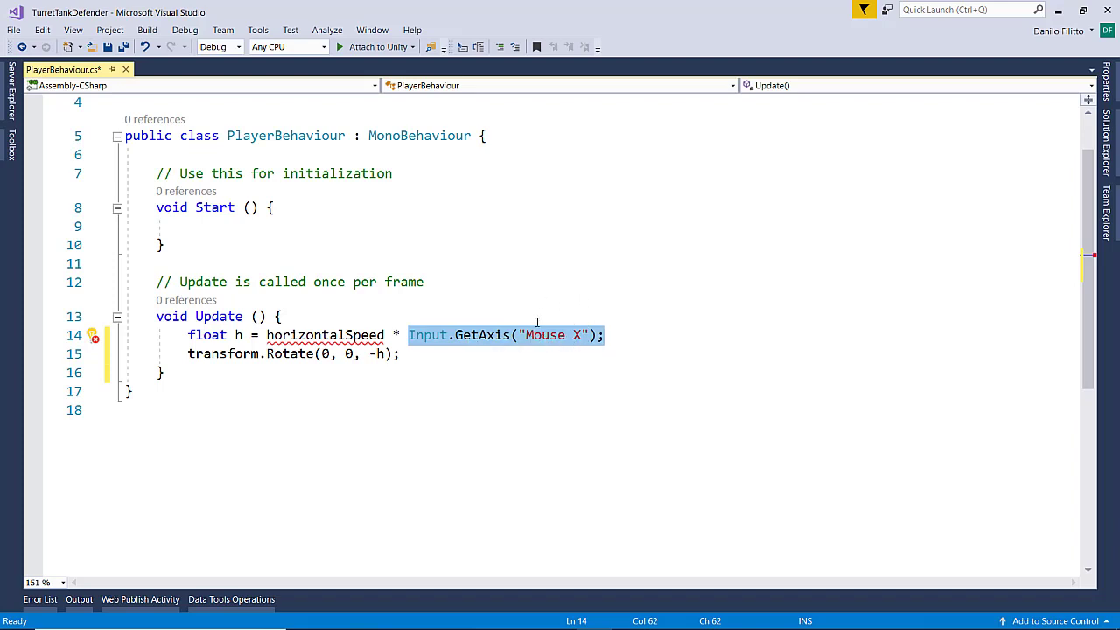
click(453, 335)
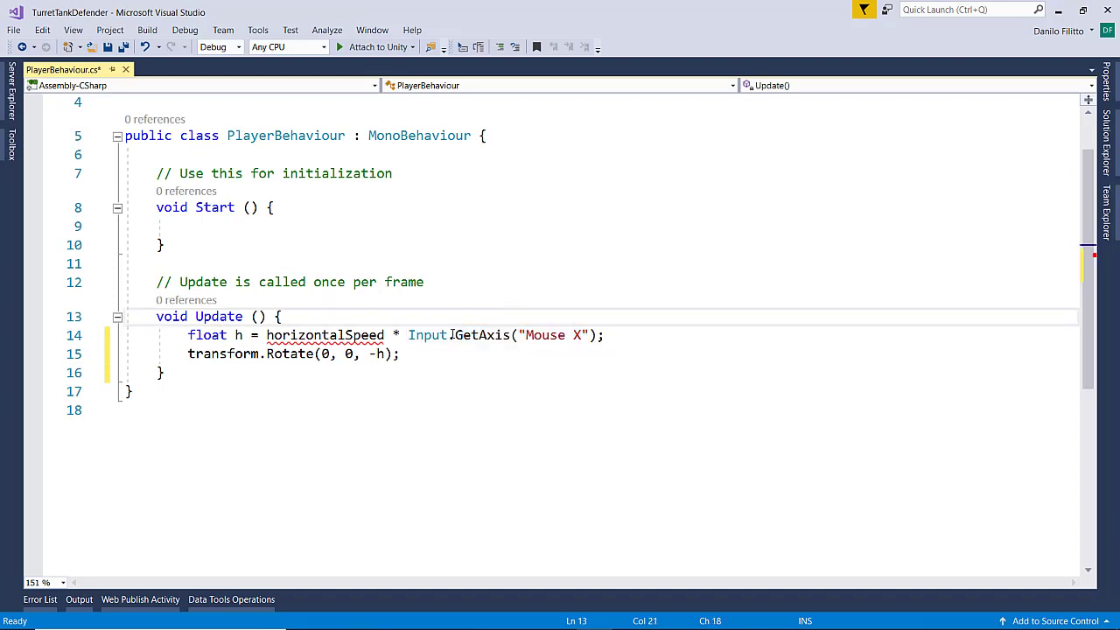
drag(453, 336, 408, 335)
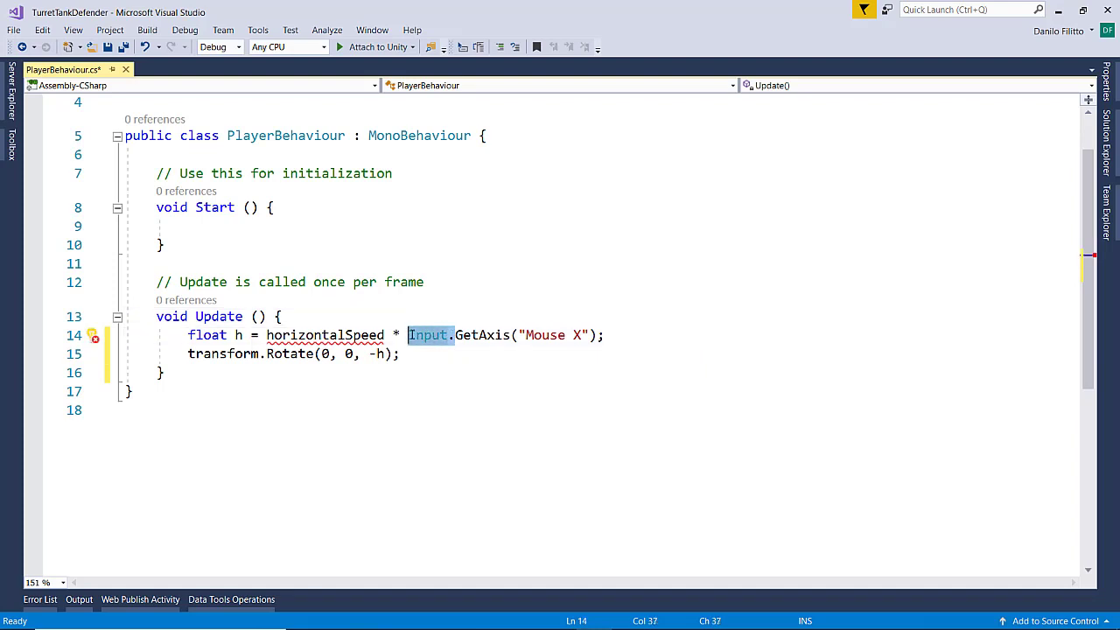
drag(510, 335, 456, 336)
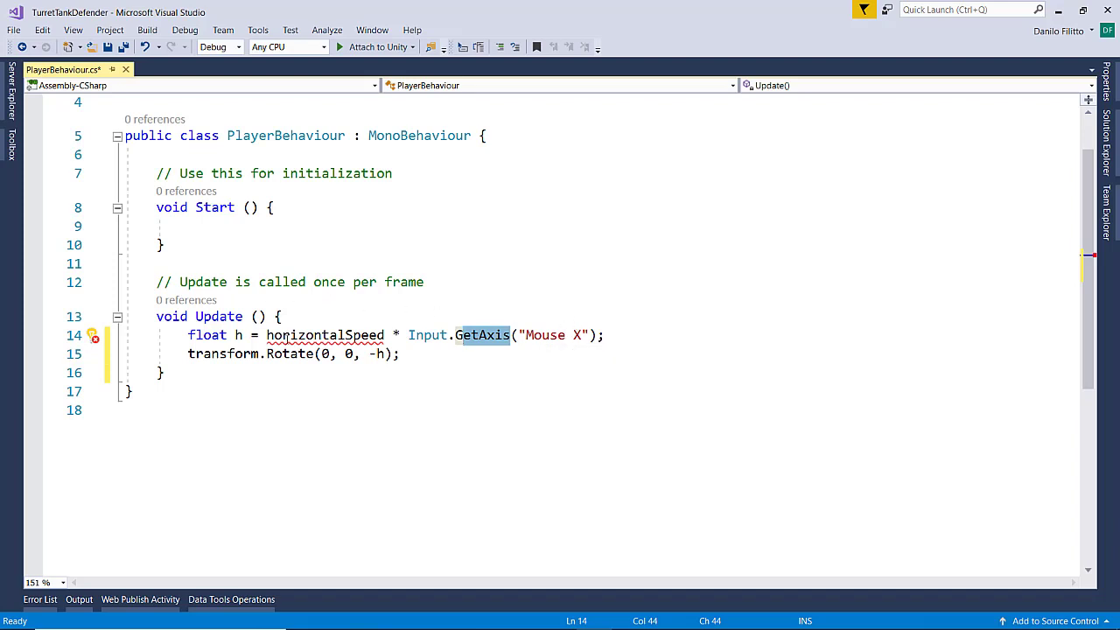
mouse_move(320, 335)
drag(385, 336, 267, 335)
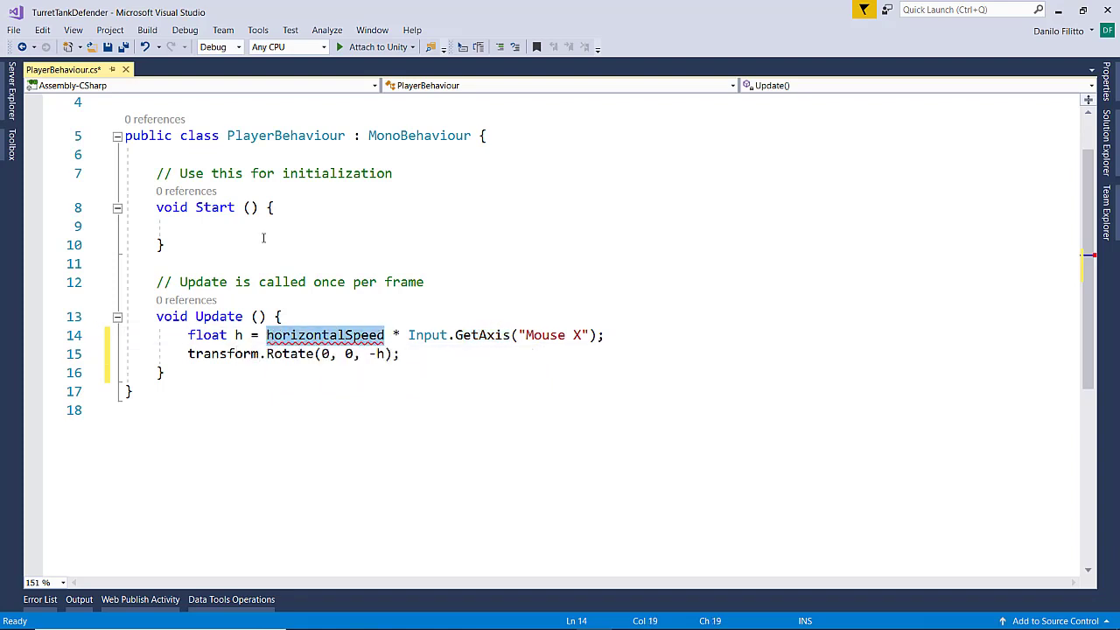
click(228, 158)
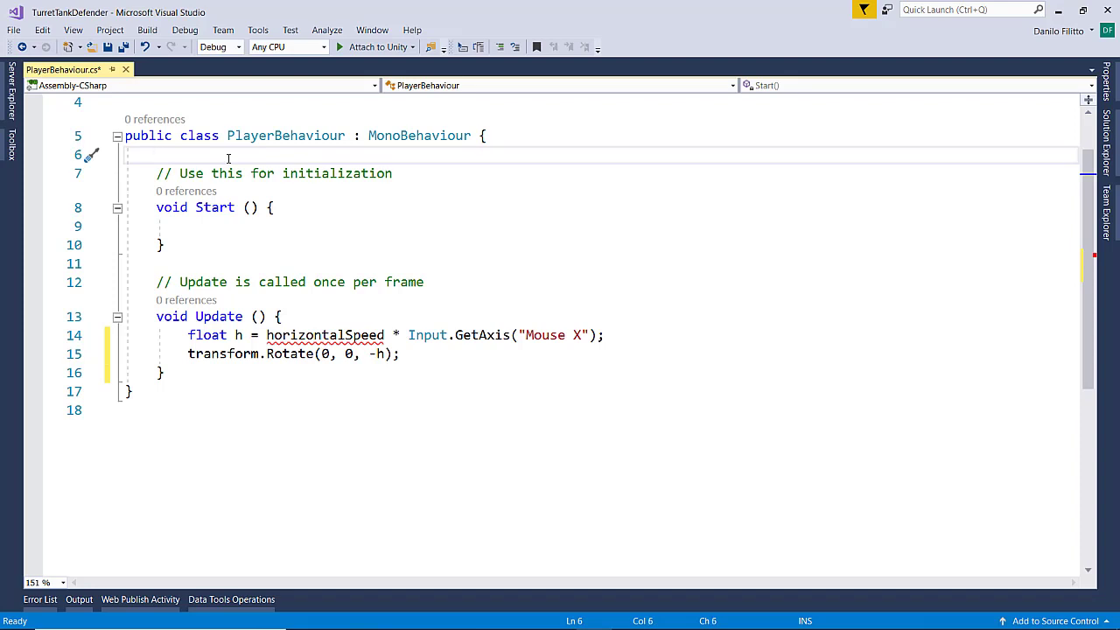
- Add a [SerializeField] attribute with a float horizontalSpeed = 5f field below it, and save
text([)
text(Se)
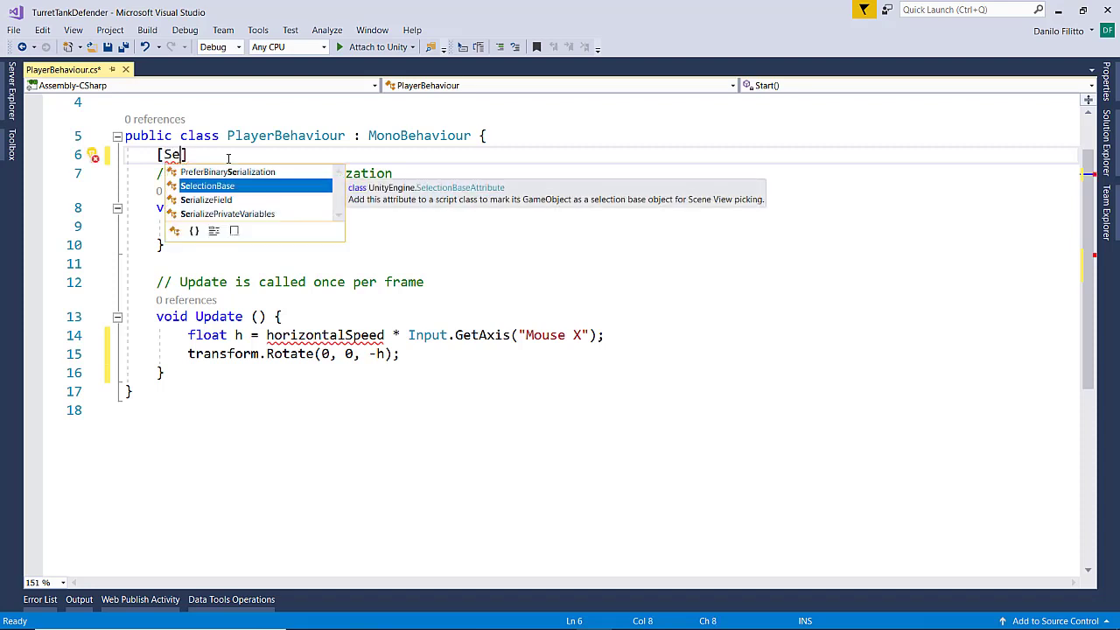
text(r)
key(Tab)
key(End)
key(Return)
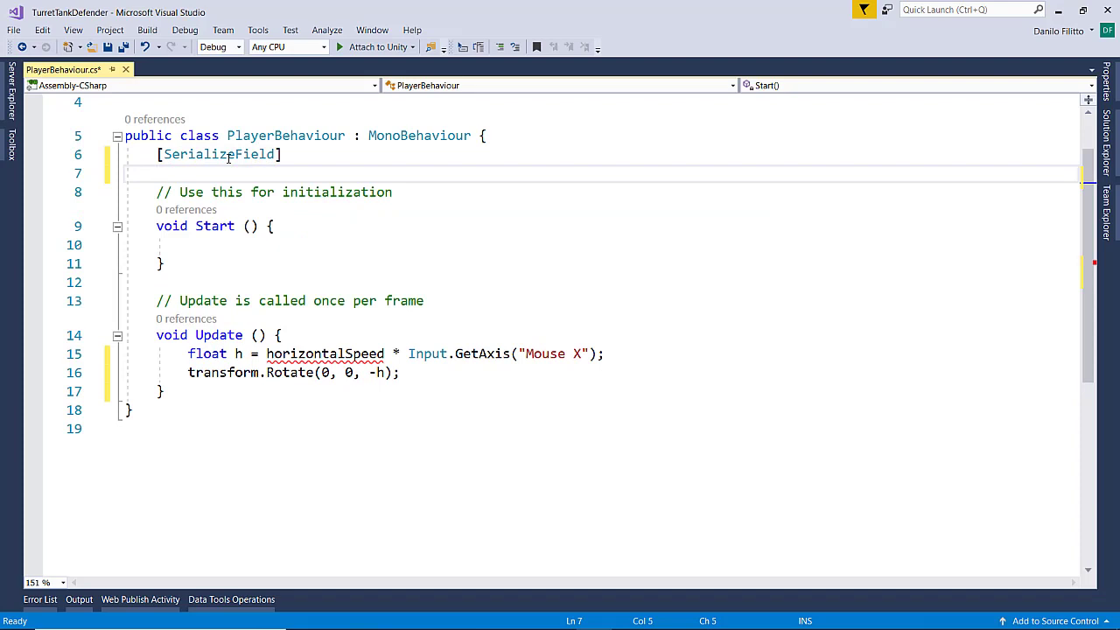
text(flo)
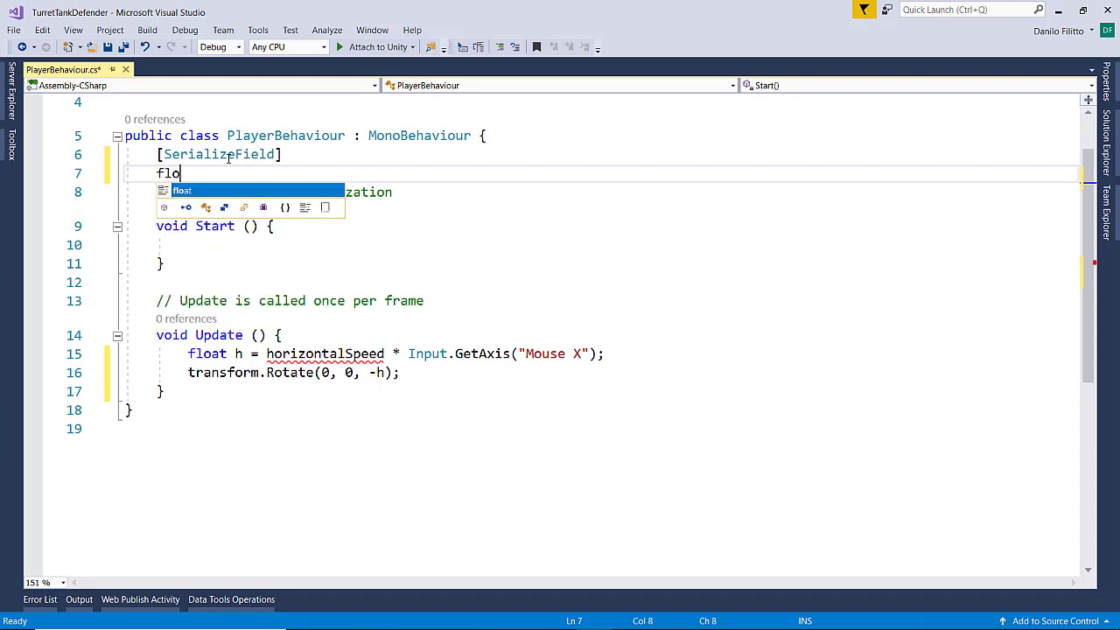
text(athorizontalSpeed)
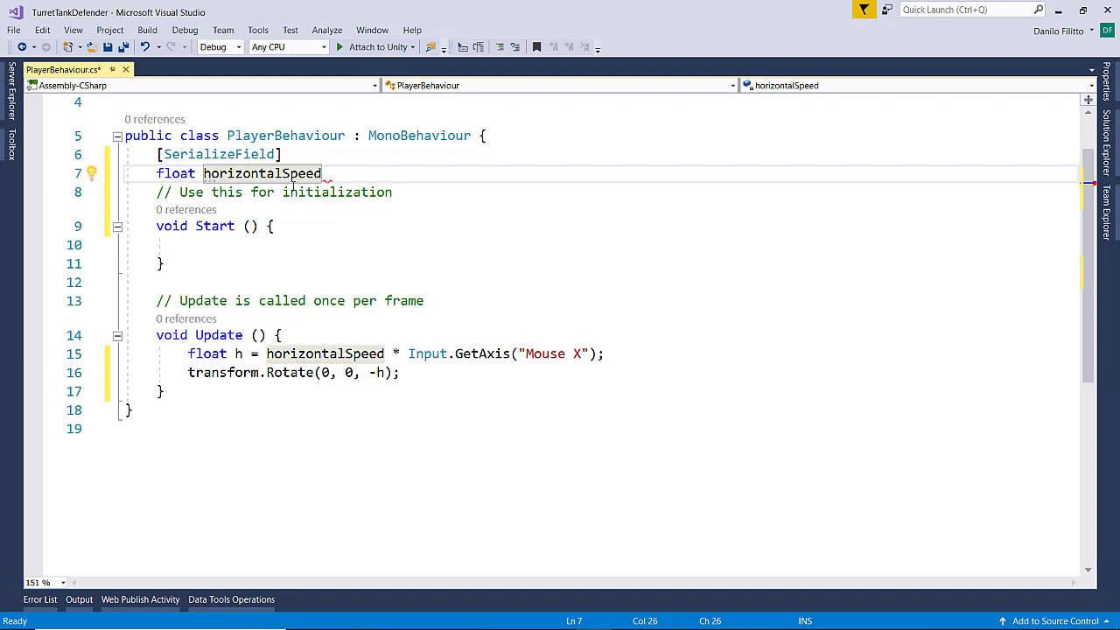
text( = 5;)
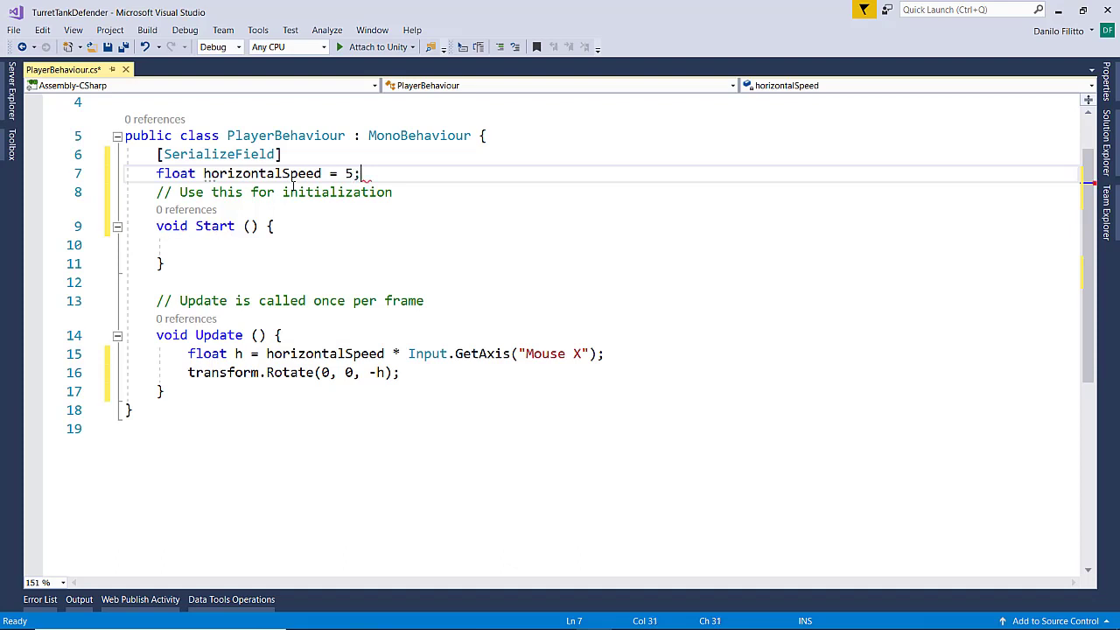
text(f)
key(ctrl+s)
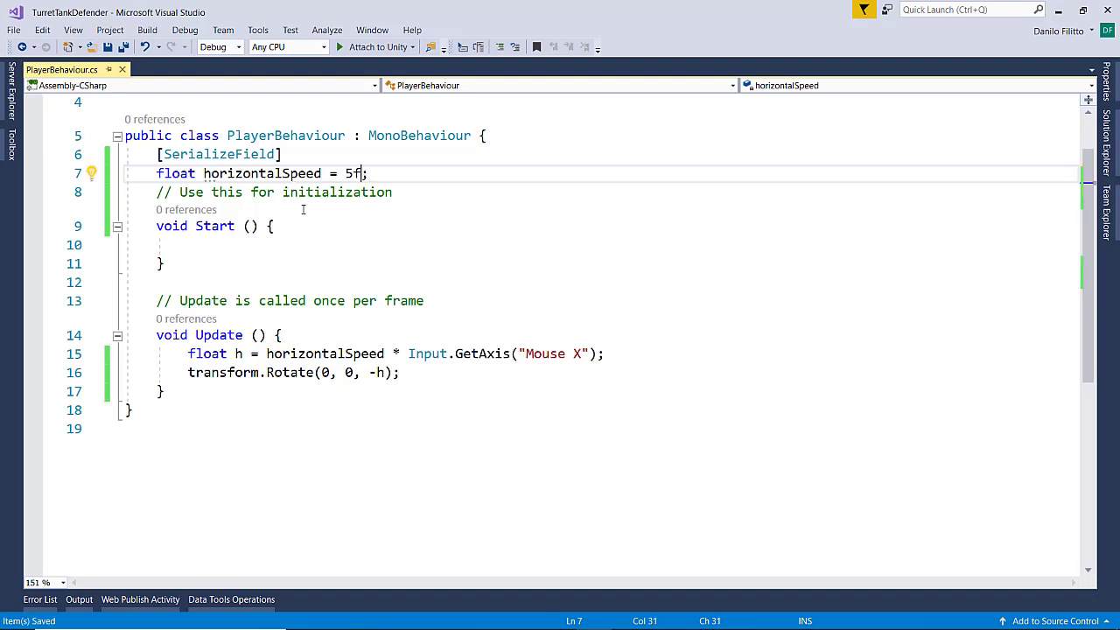
- Make the horizontalSpeed field private and save the script again
click(304, 208)
click(157, 174)
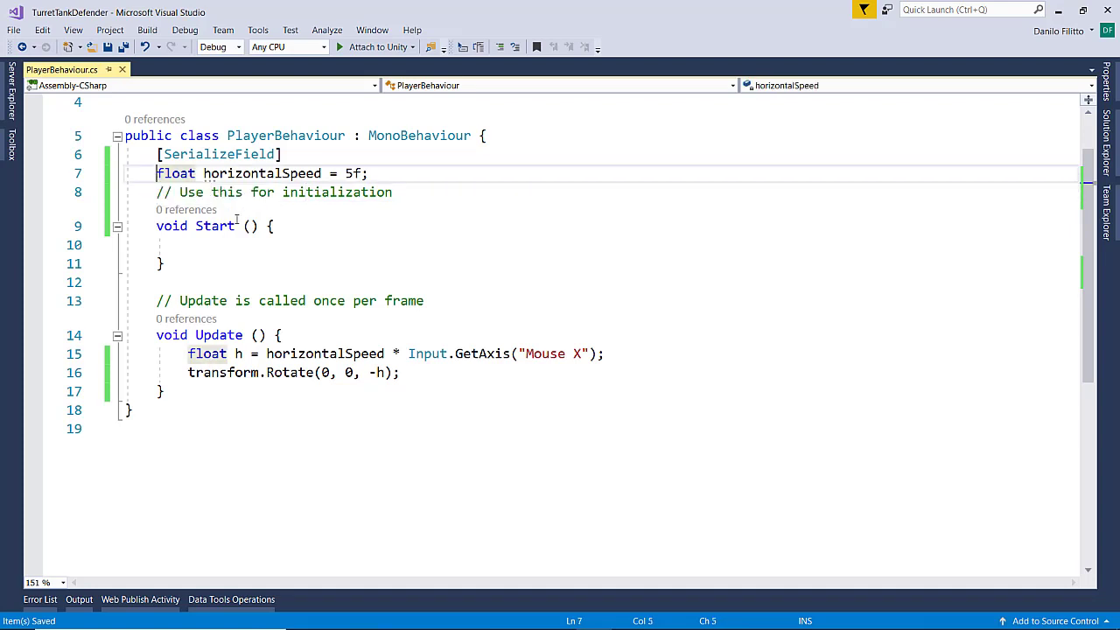
text(pri)
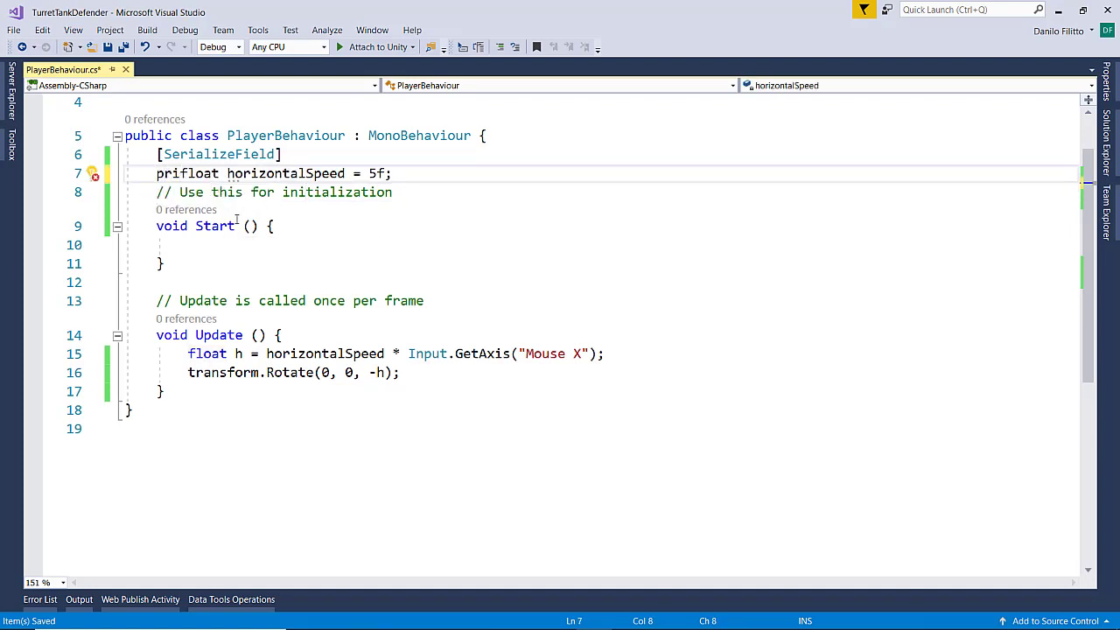
text(vate)
key(ctrl+s)
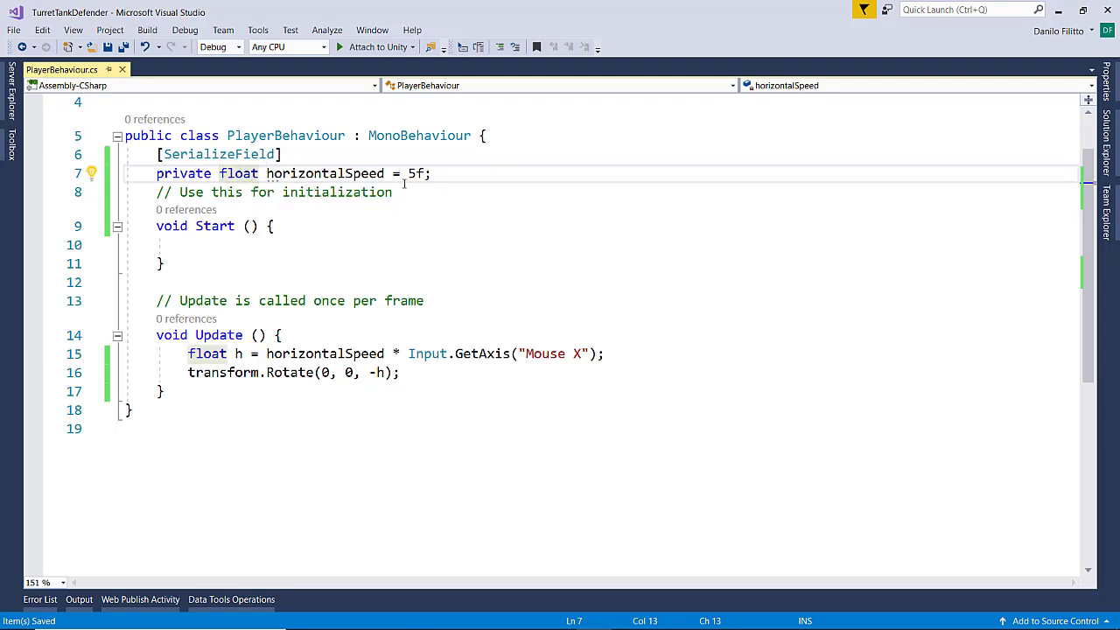
click(306, 159)
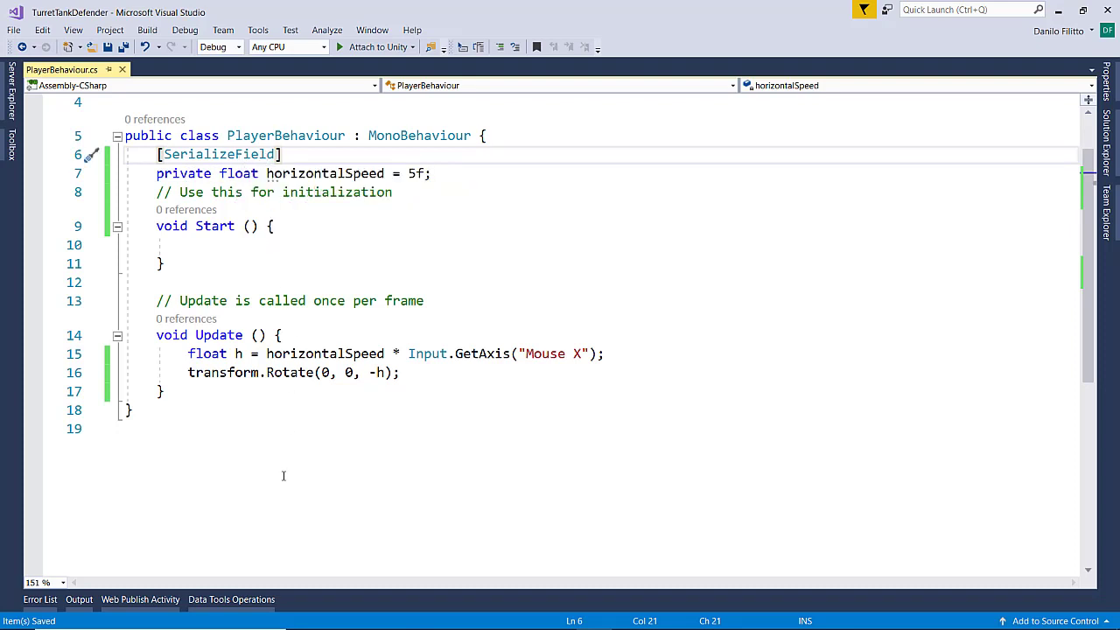
- Return to Unity, select Player, and confirm its Horizontal Speed field reads 5
mouse_move(350, 623)
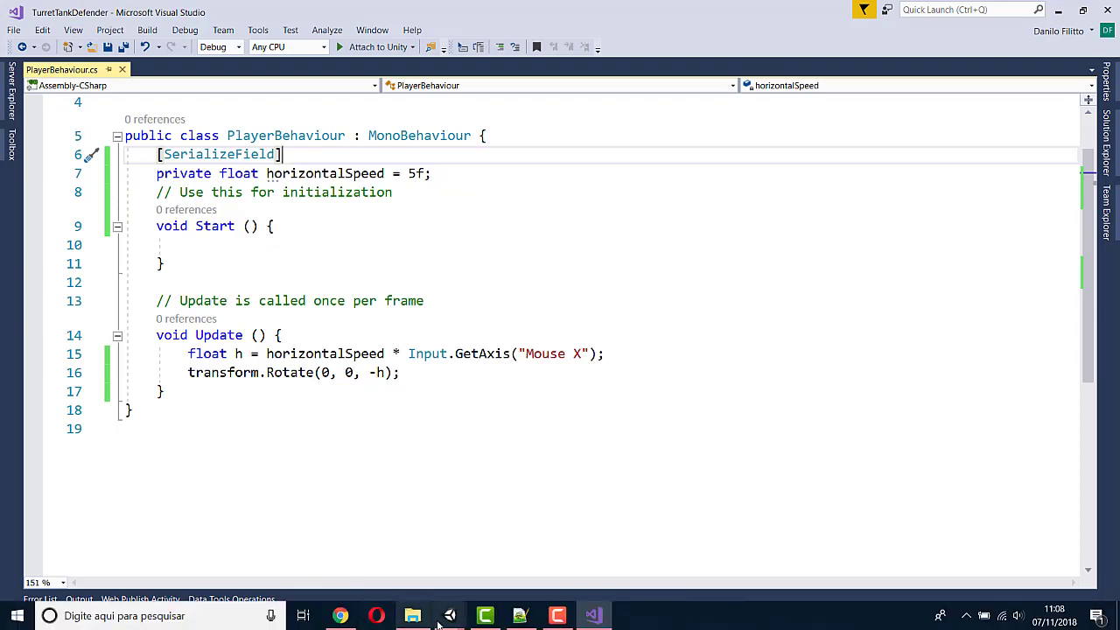
mouse_move(449, 616)
click(541, 559)
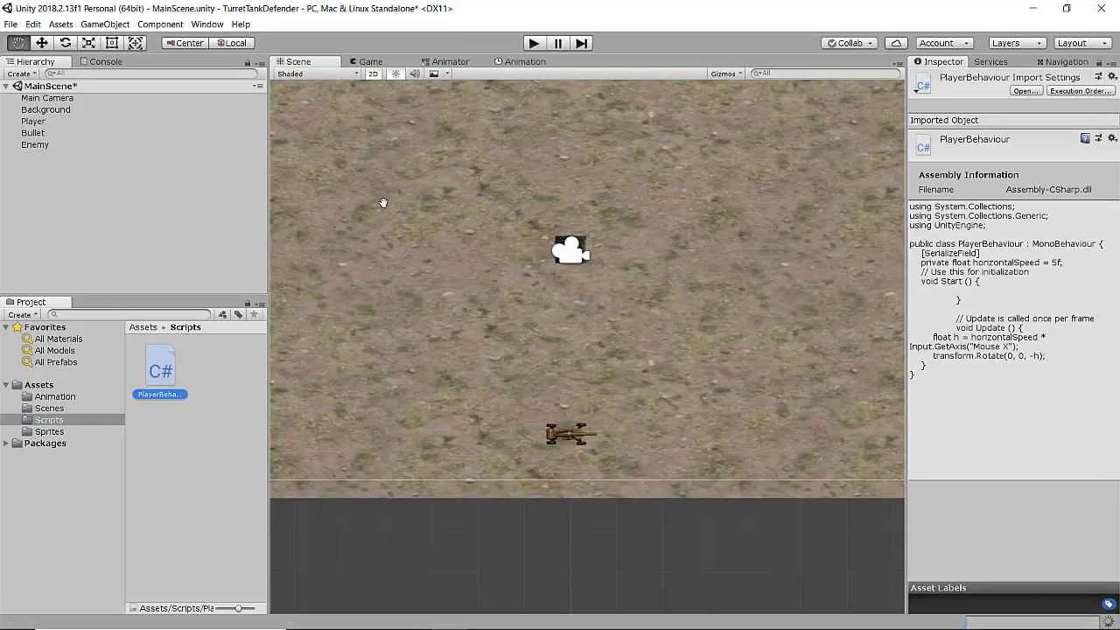
click(35, 121)
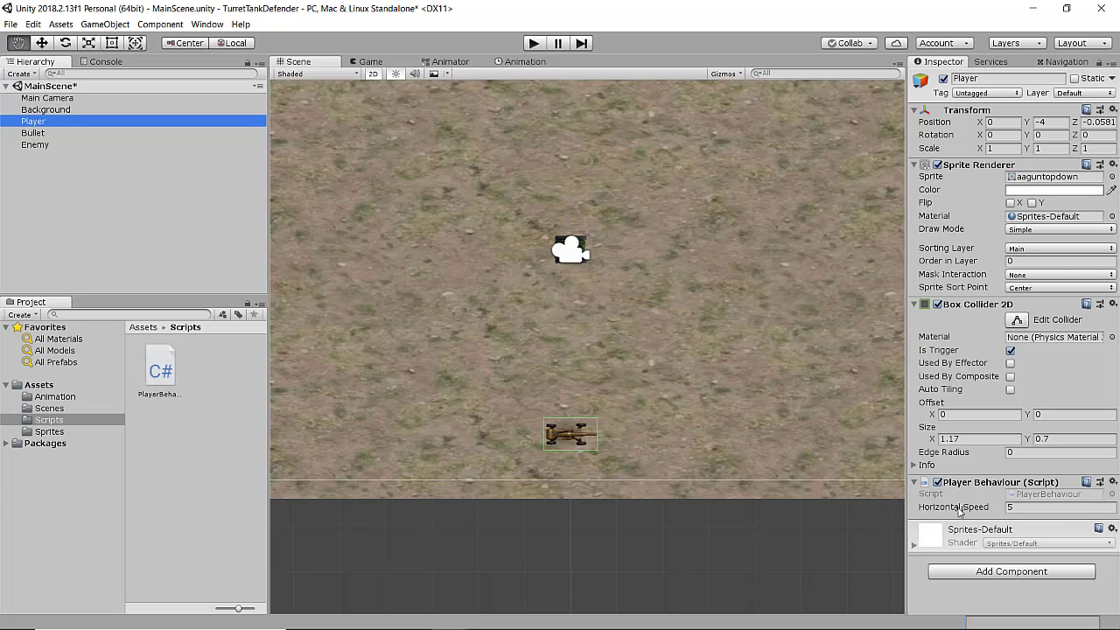
click(1030, 507)
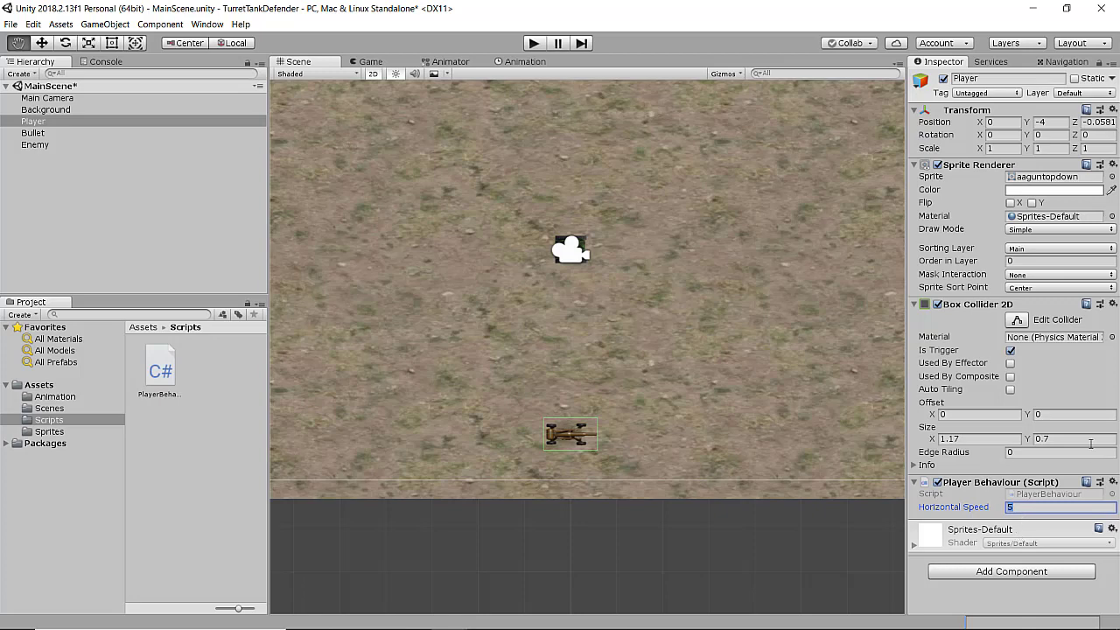
click(1026, 602)
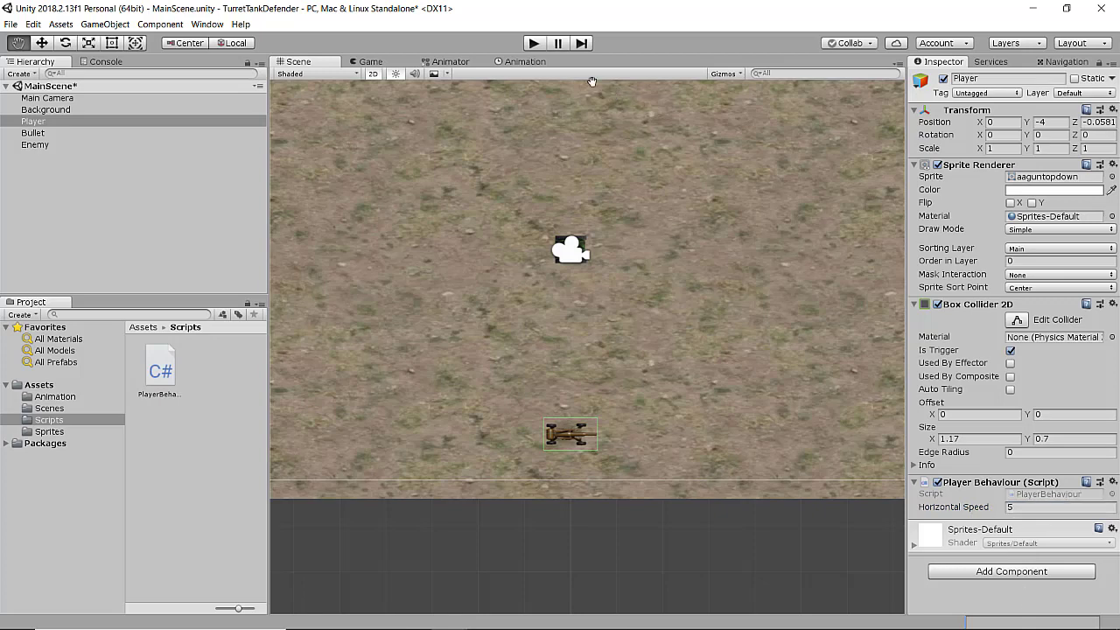
click(533, 43)
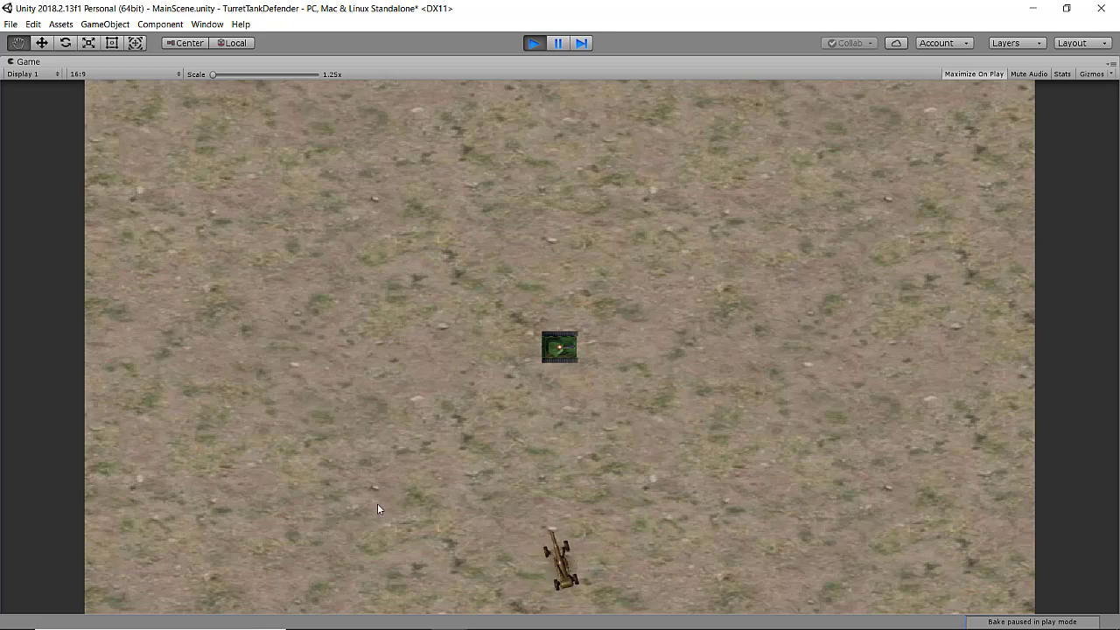
click(534, 42)
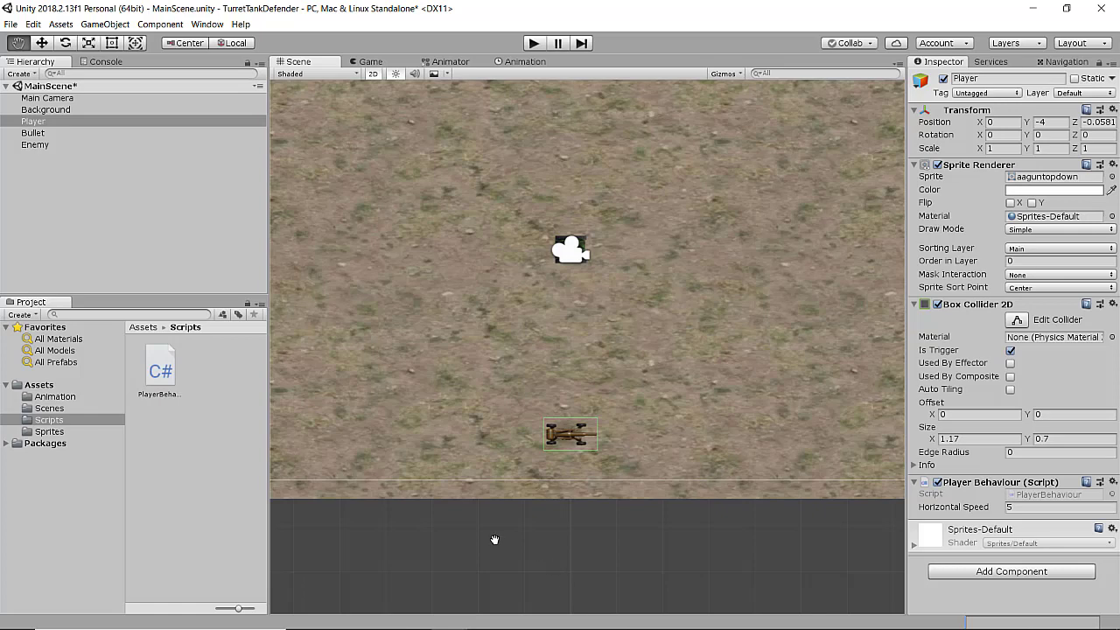
- Open the Input Manager from the Edit menu and expand Axes to view the Horizontal axis
click(32, 25)
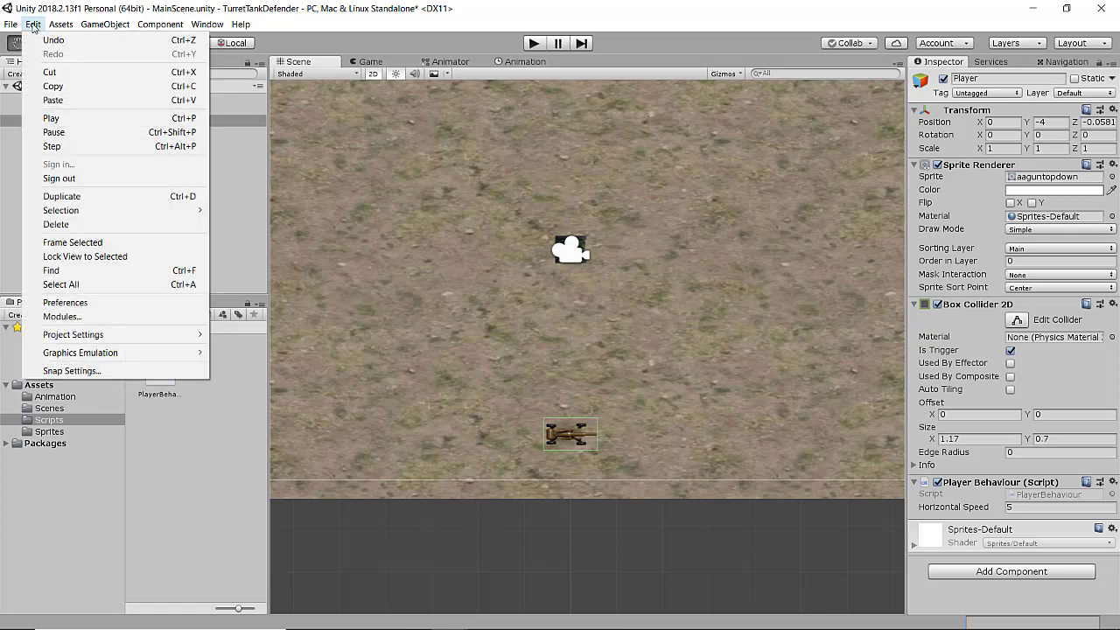
mouse_move(74, 338)
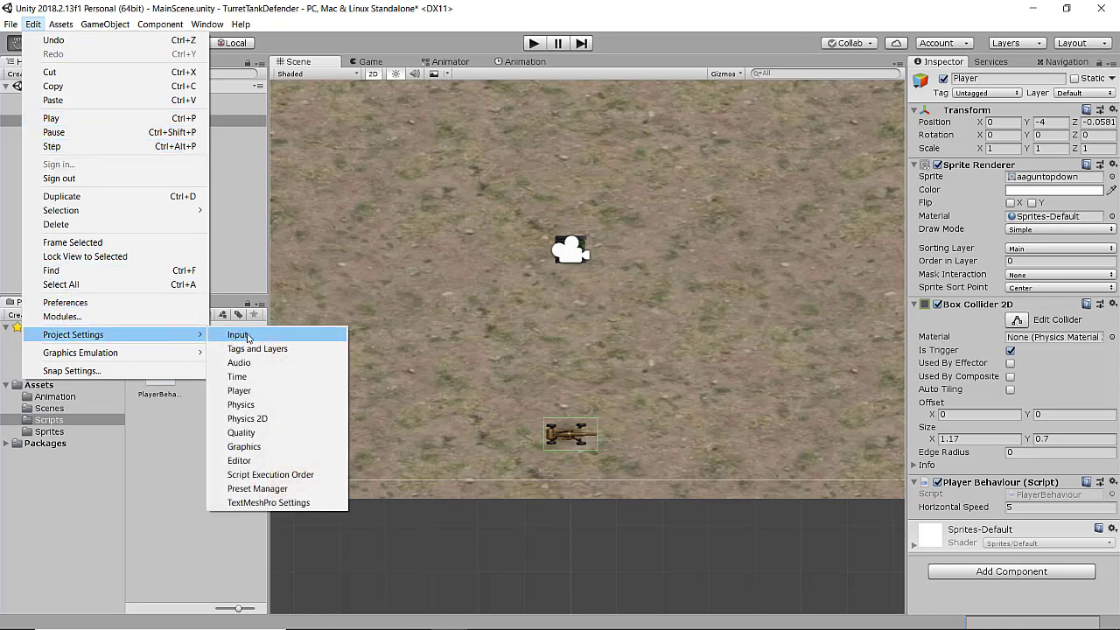
click(248, 337)
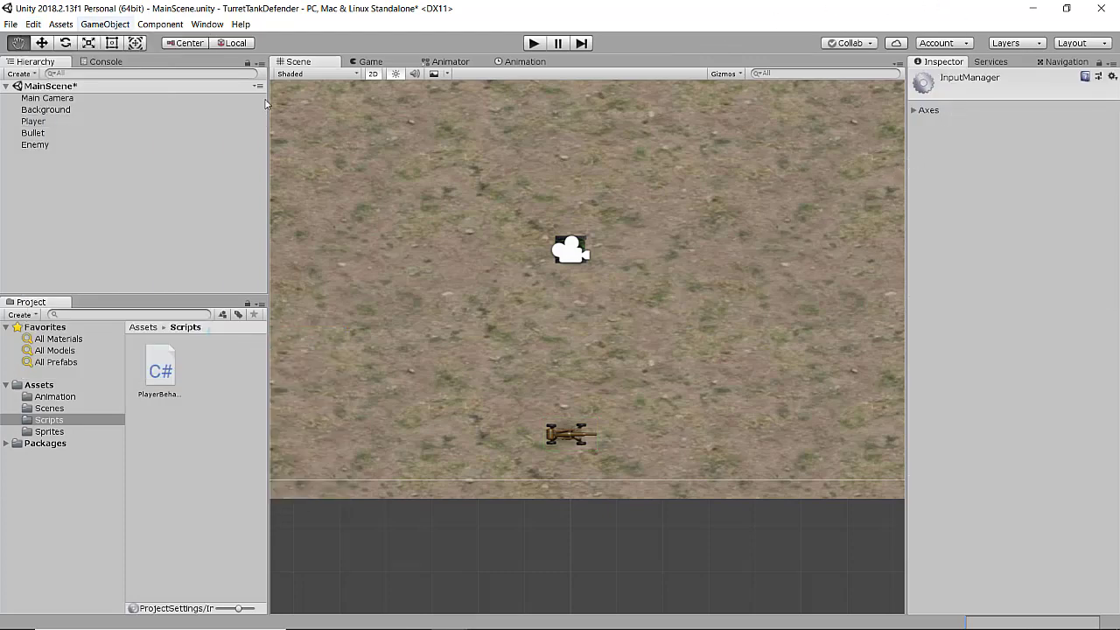
click(915, 112)
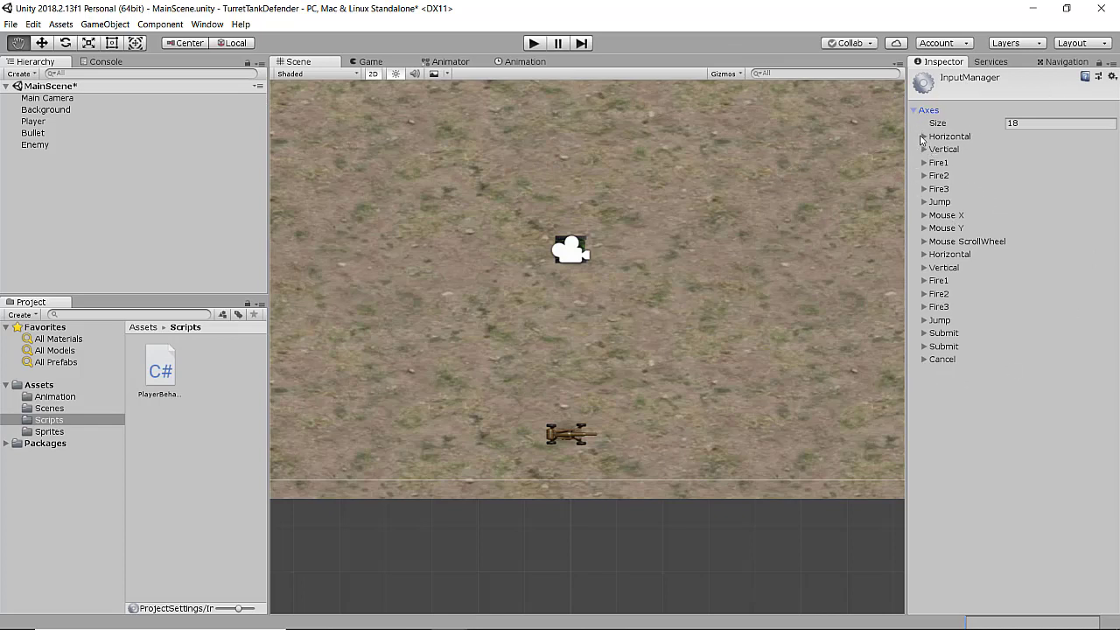
click(925, 137)
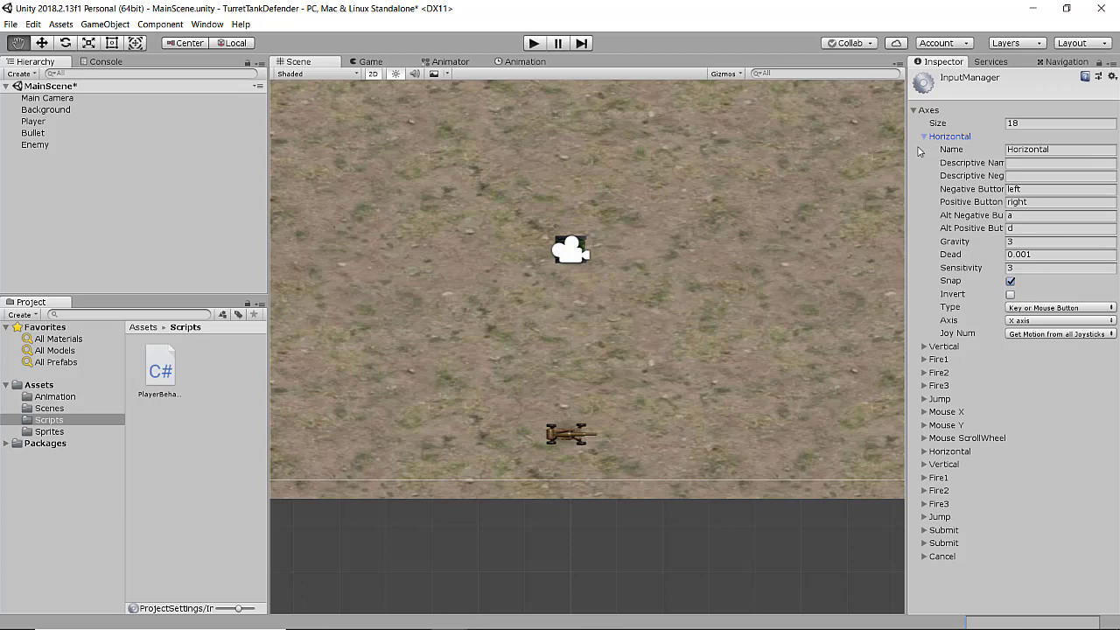
- Re-expand the axes list, fold Horizontal, and inspect the Mouse X axis settings
click(917, 111)
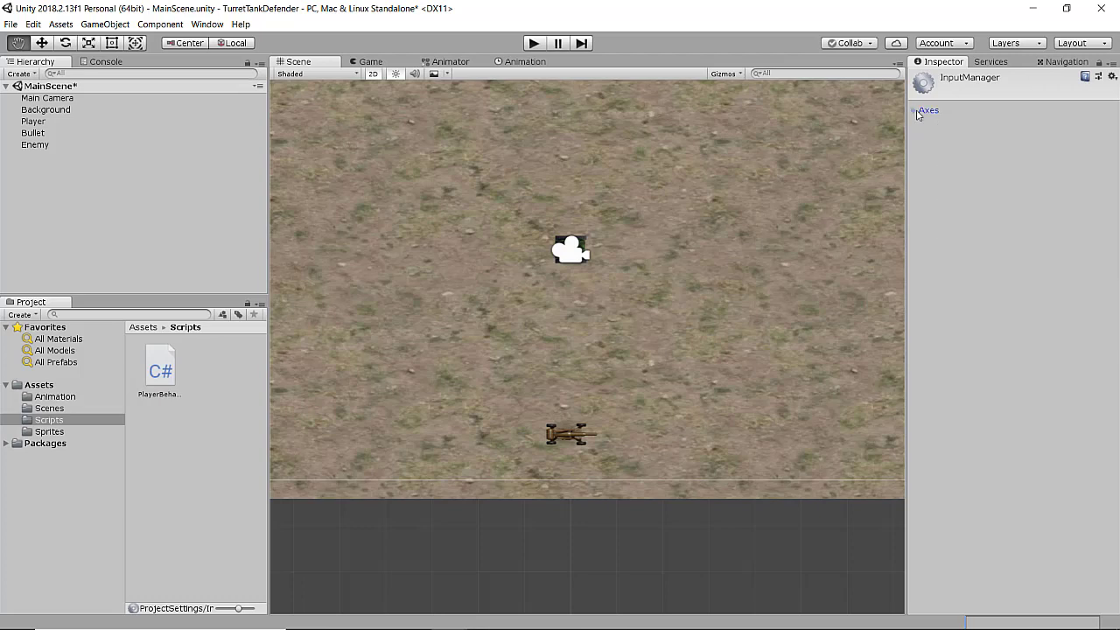
click(917, 112)
click(924, 136)
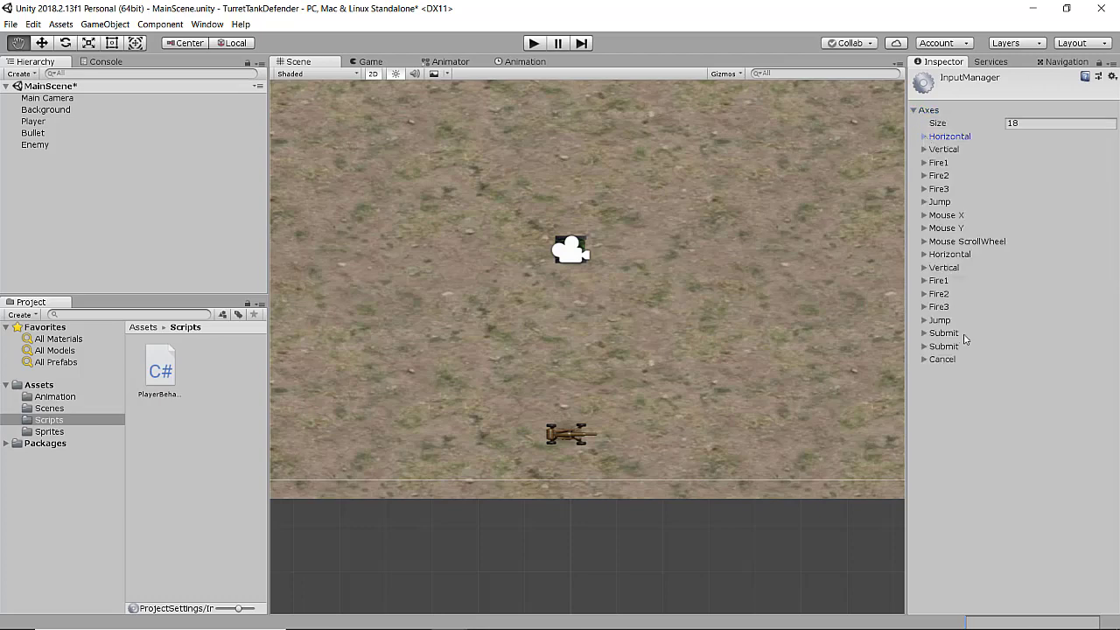
click(924, 215)
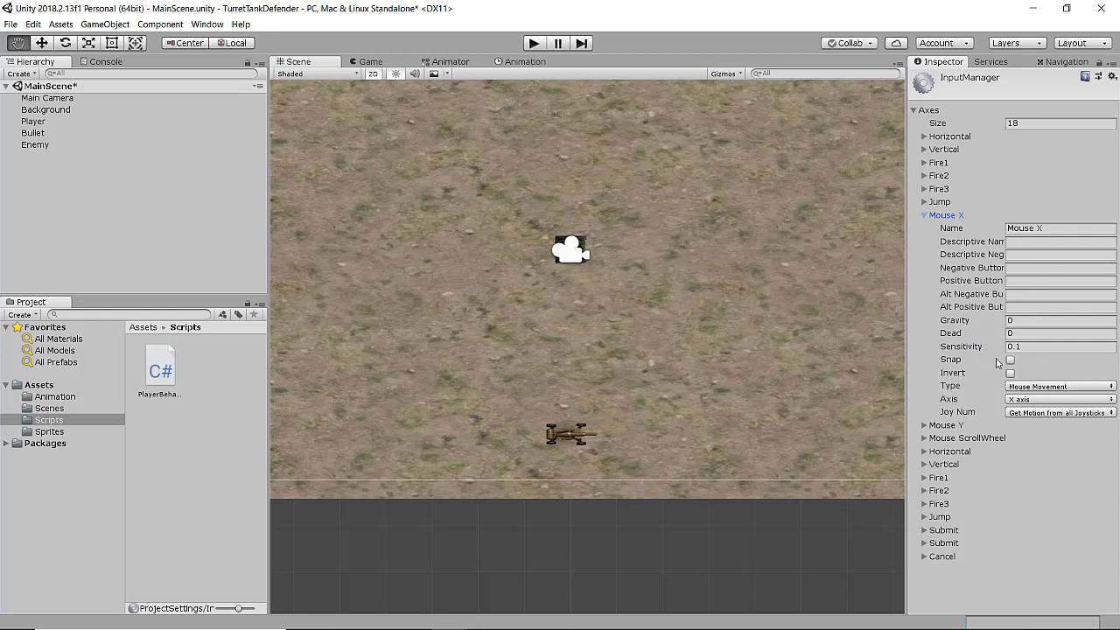
click(925, 215)
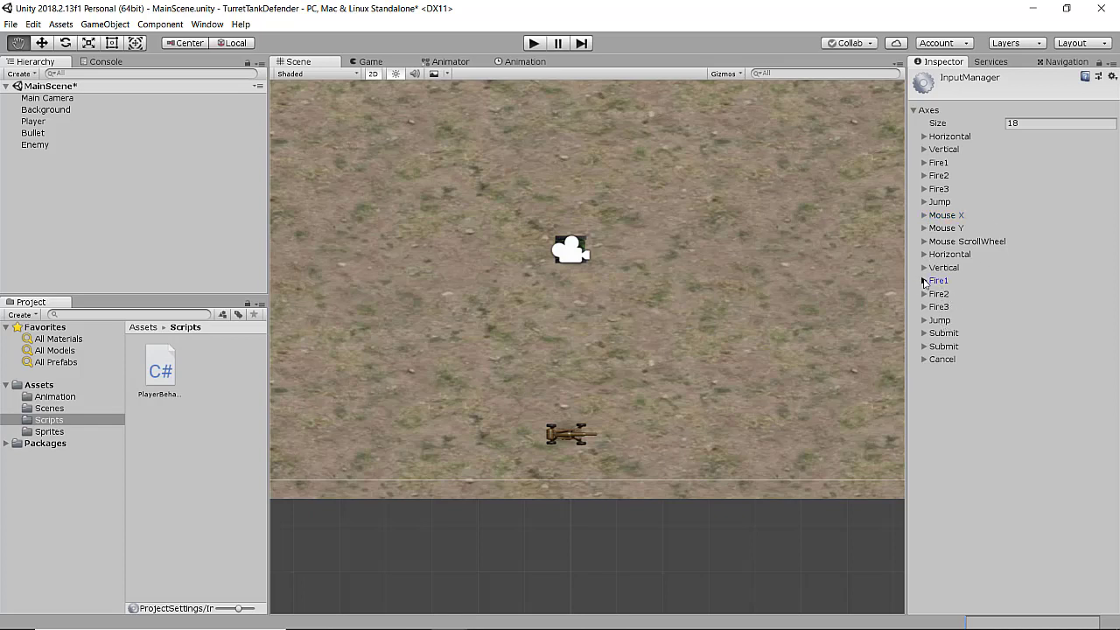
- Inspect Fire1, keeping its type Key or Mouse Button, then review Fire2
click(935, 281)
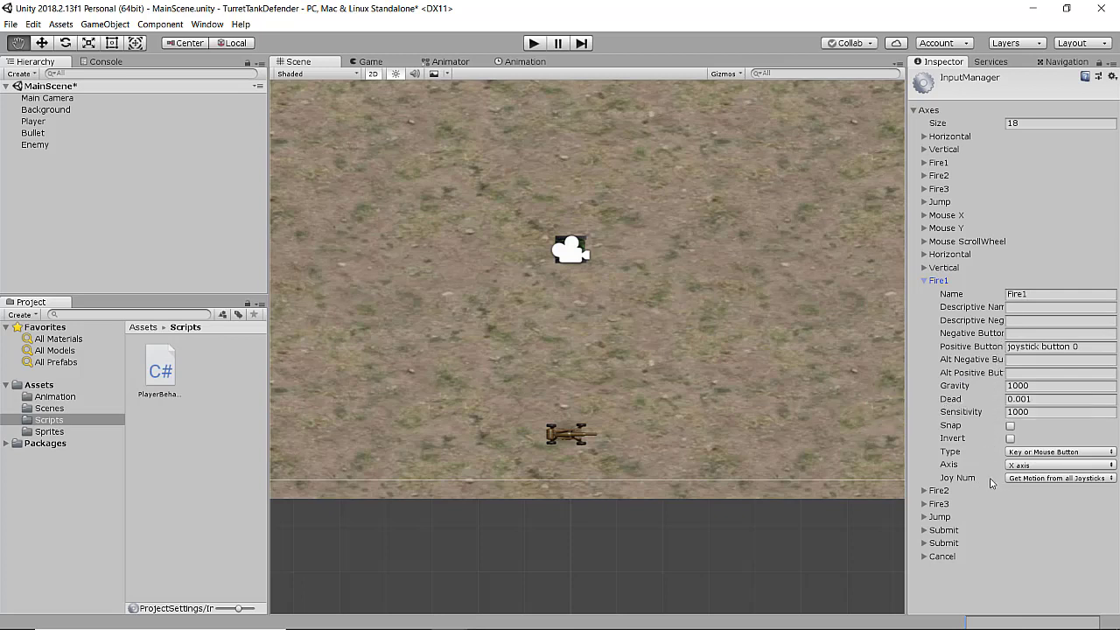
click(1068, 452)
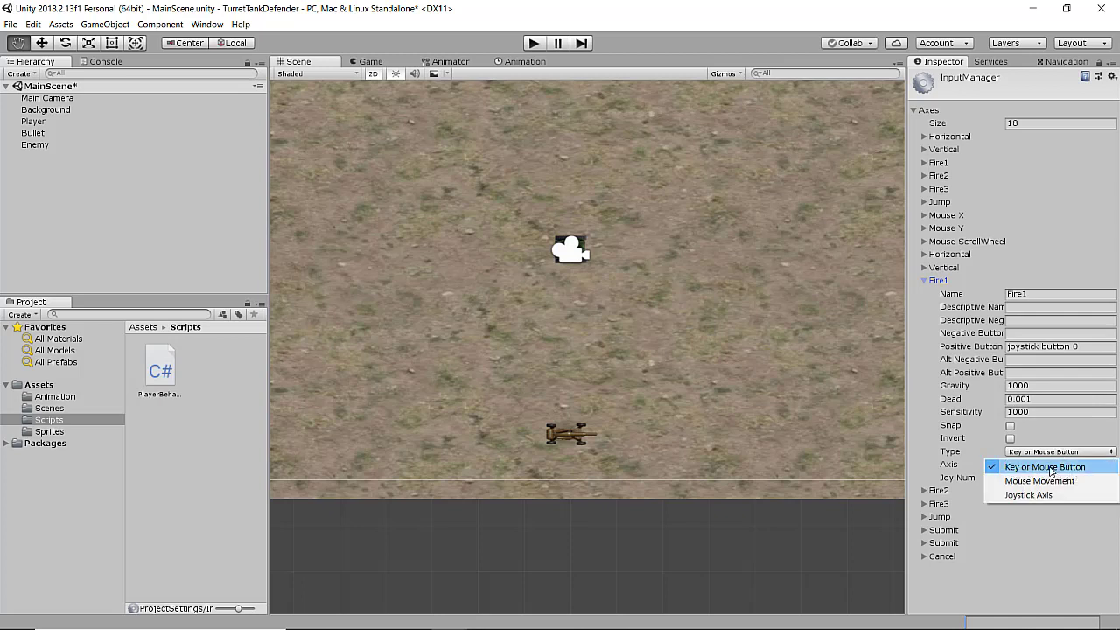
click(1069, 548)
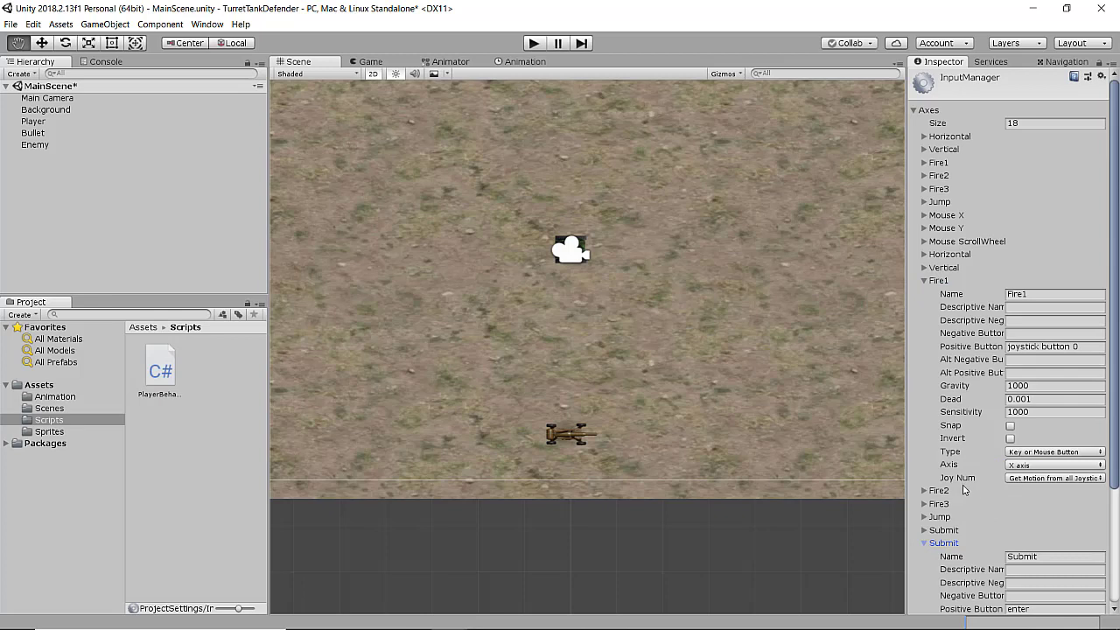
click(922, 491)
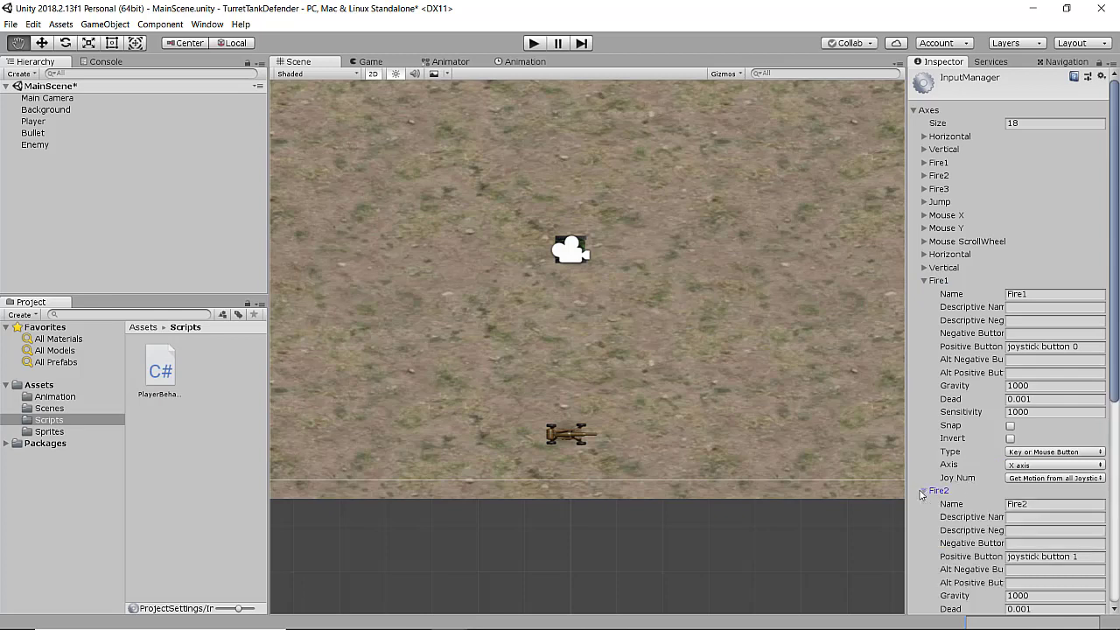
scroll(928, 464, down, 2)
scroll(937, 420, down, 1)
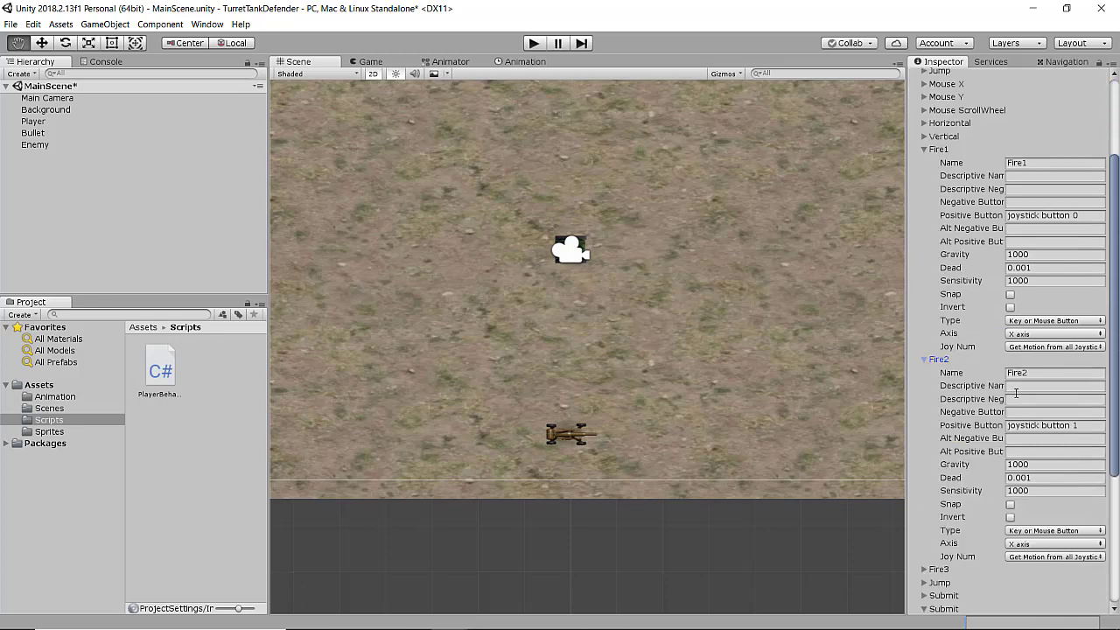
click(924, 360)
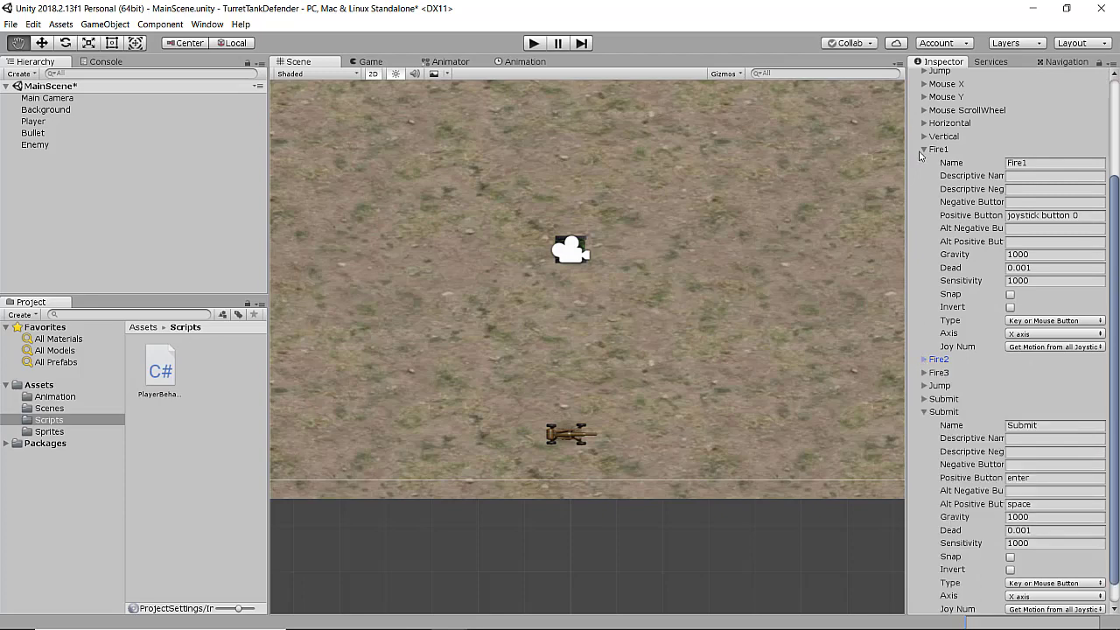
click(923, 151)
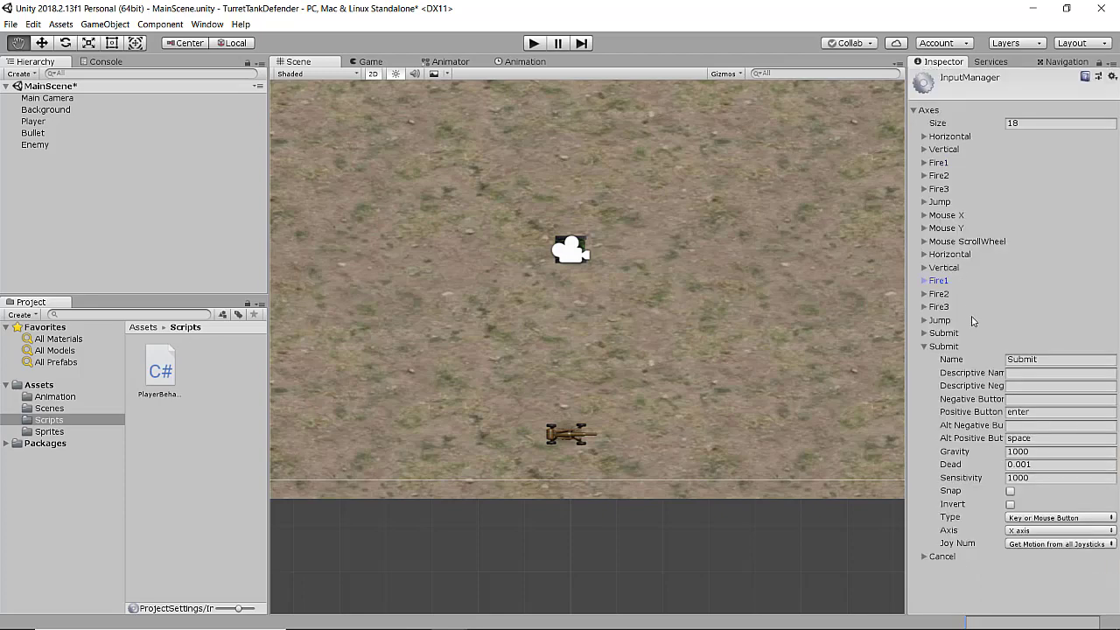
- Fold Submit and review the Jump axis settings, leaving all axes collapsed
click(922, 346)
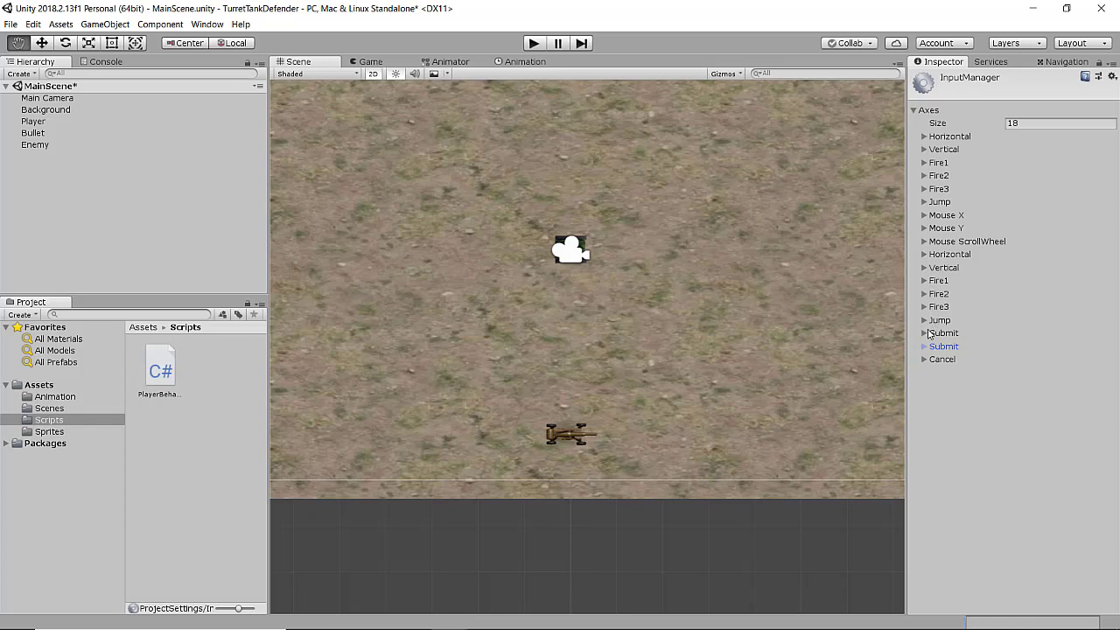
click(925, 321)
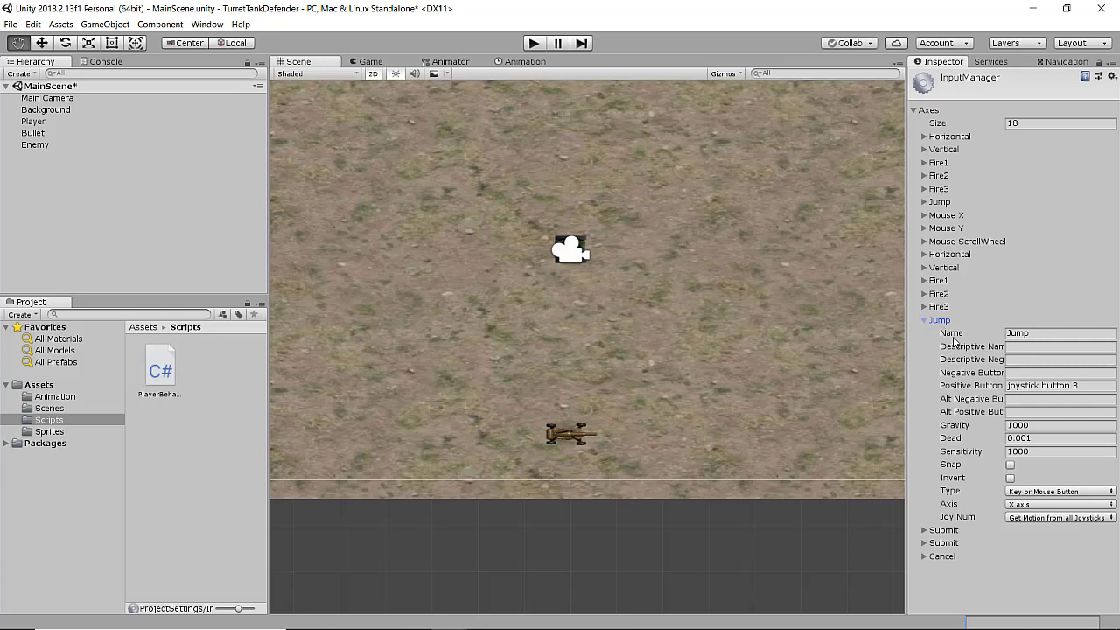
click(926, 323)
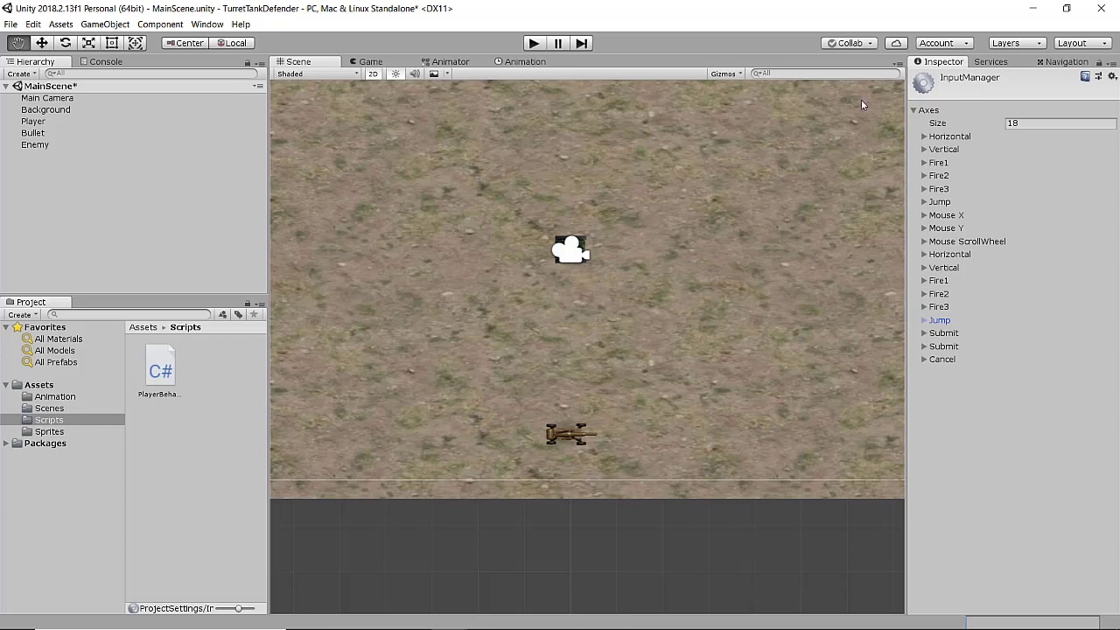
mouse_move(525, 628)
mouse_move(448, 627)
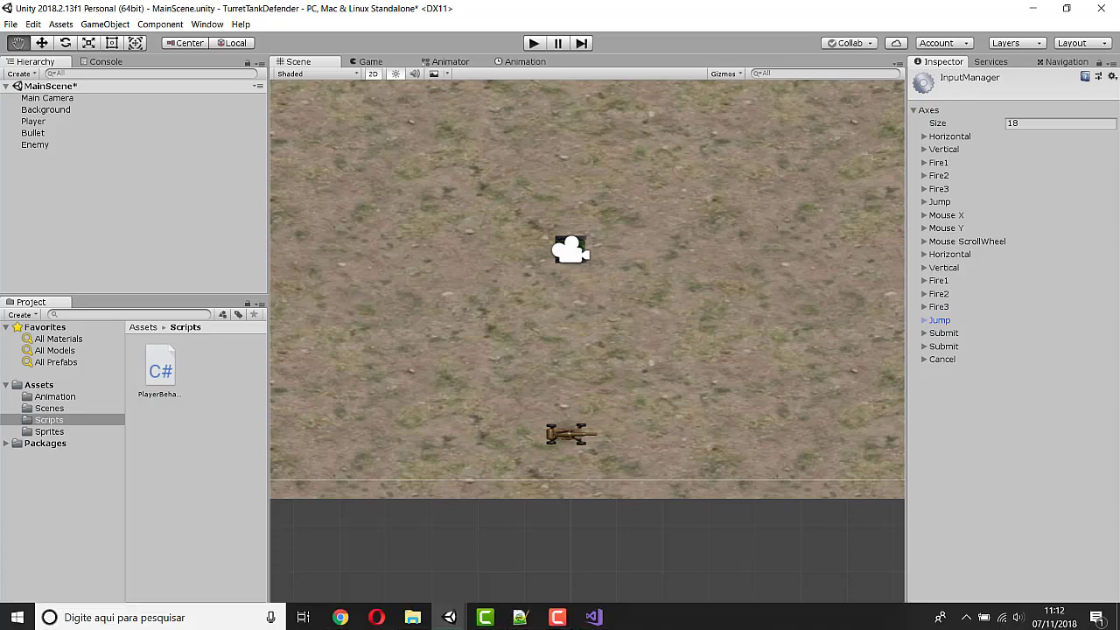
- Switch to PlayerBehaviour.cs in Visual Studio and review the GetAxis("Mouse X") call
click(602, 620)
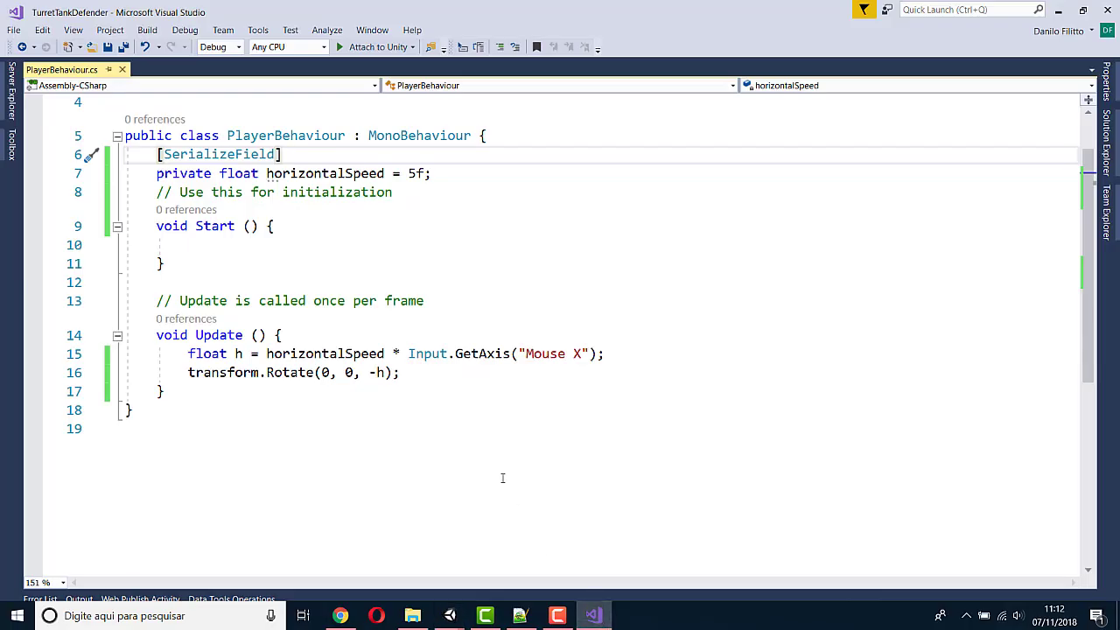
double_click(483, 354)
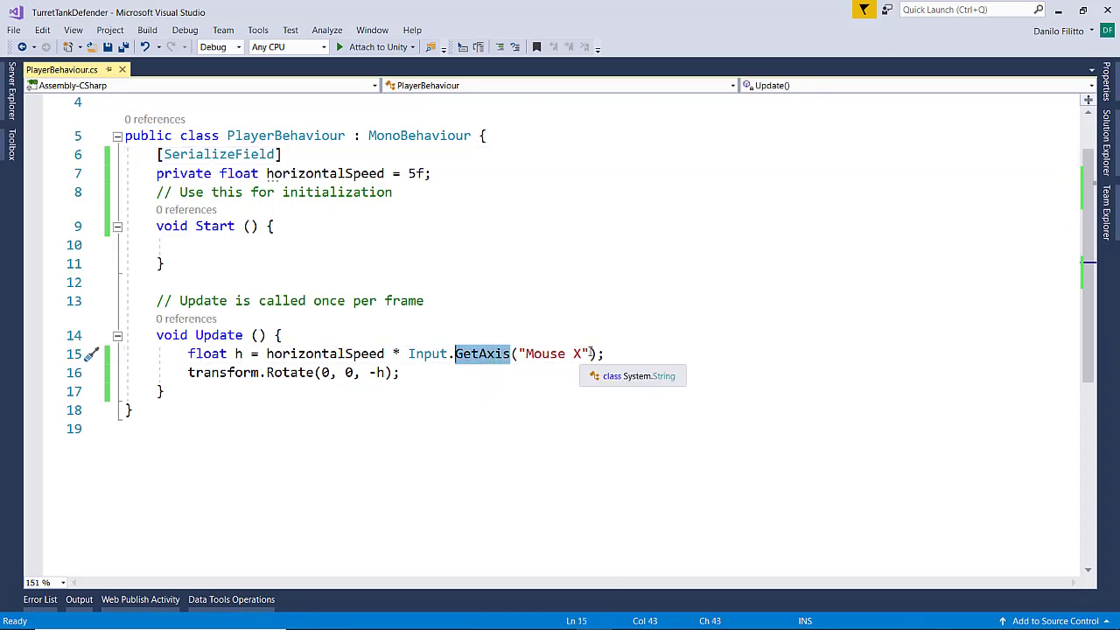
drag(588, 353, 516, 354)
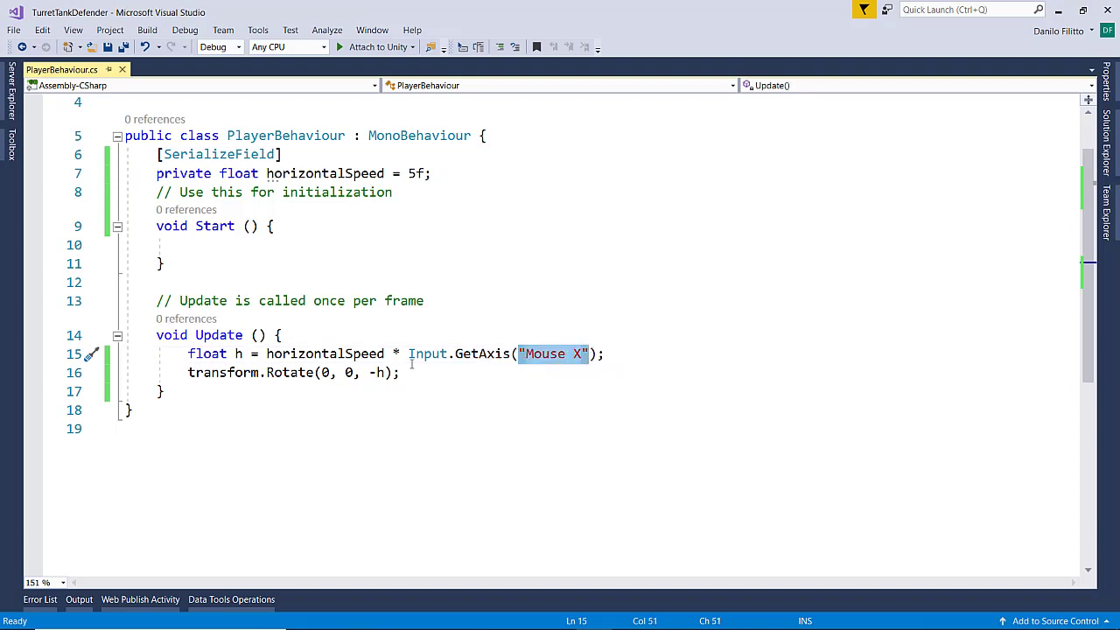
click(310, 302)
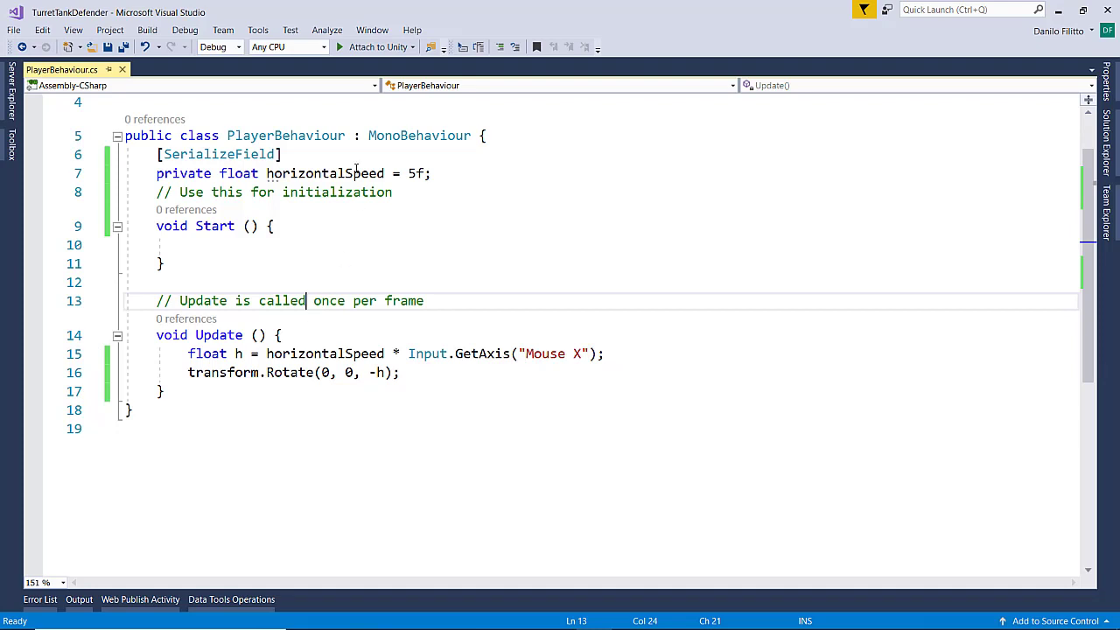
- Review the horizontalSpeed declaration, then add an empty line after Update's closing brace
scroll(397, 218, up, 1)
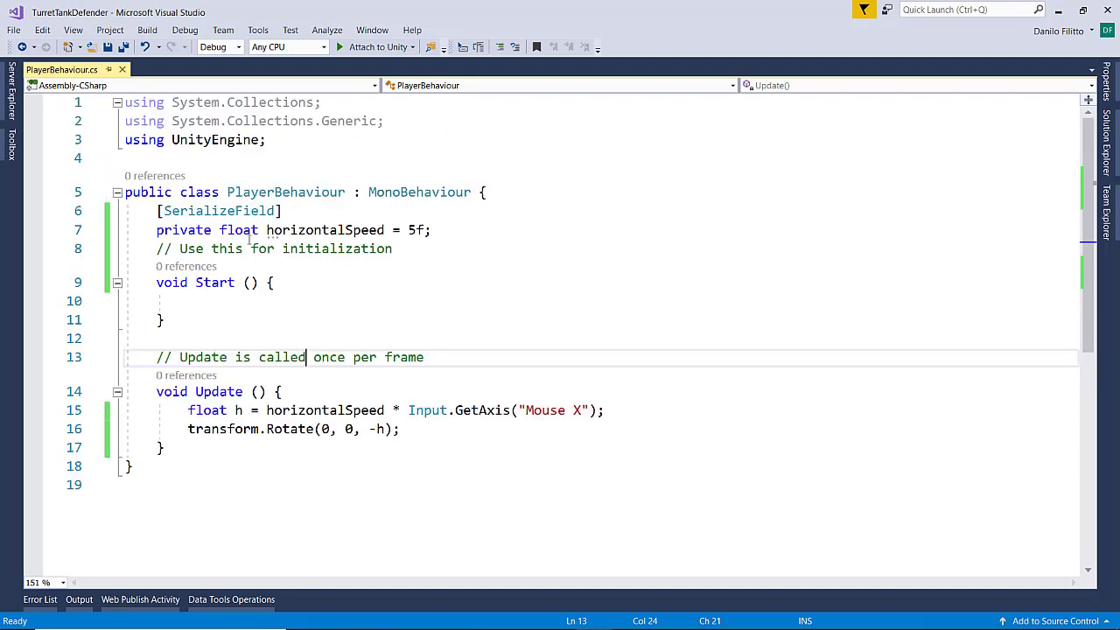
click(212, 230)
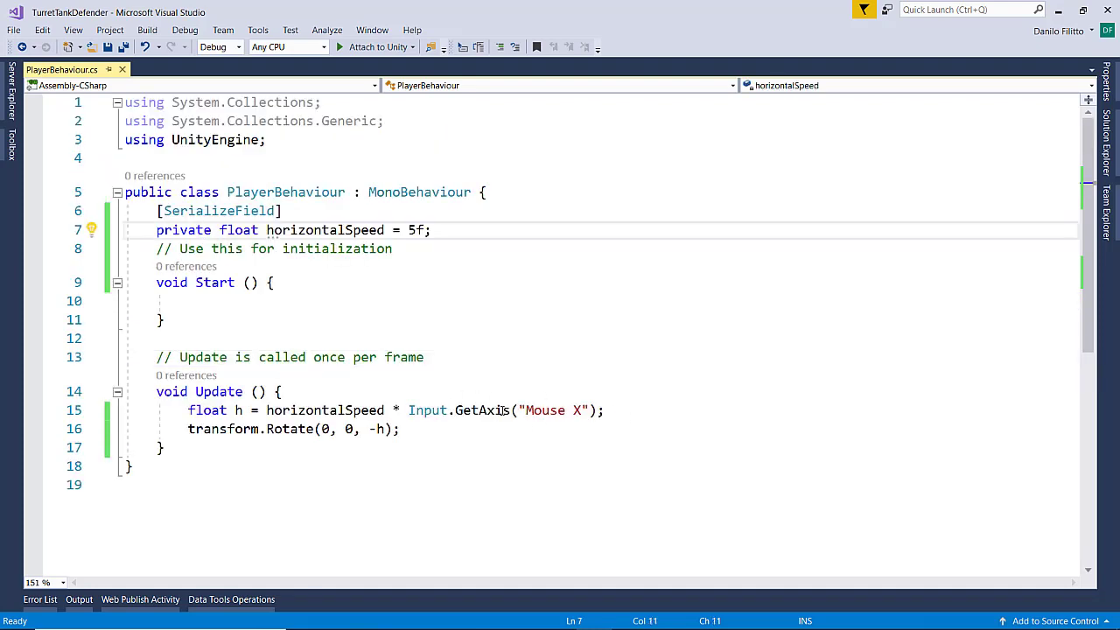
scroll(376, 290, down, 1)
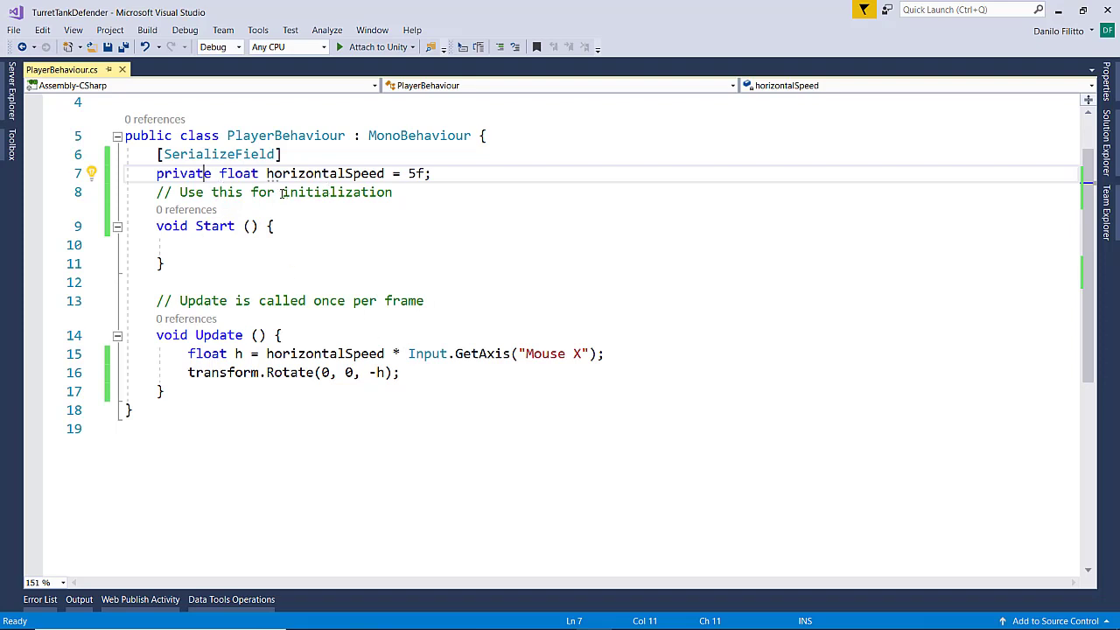
click(240, 193)
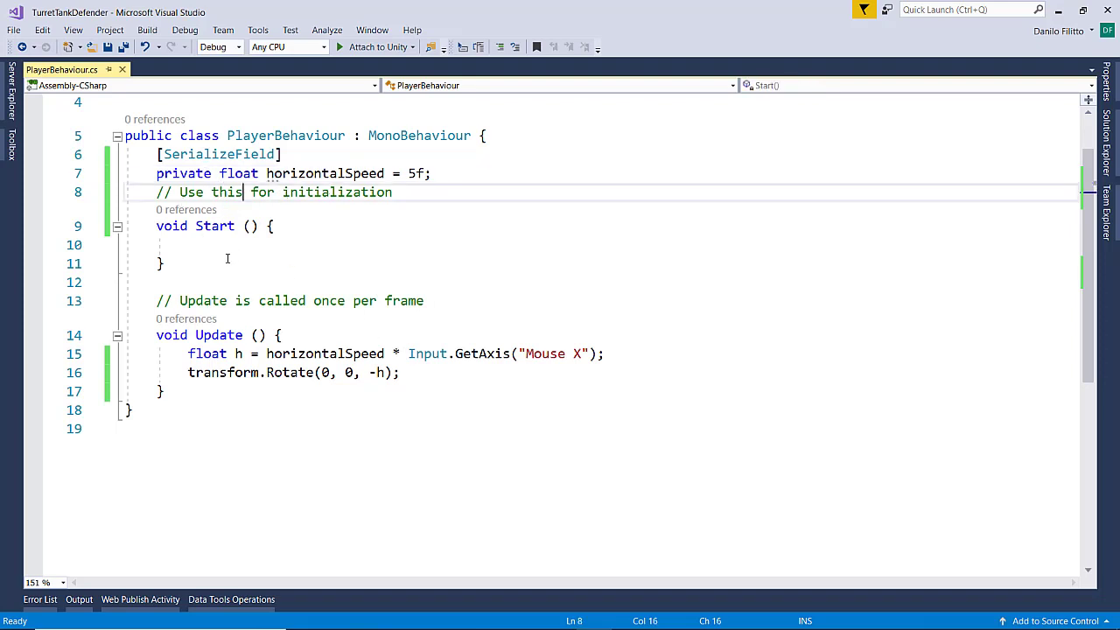
click(182, 391)
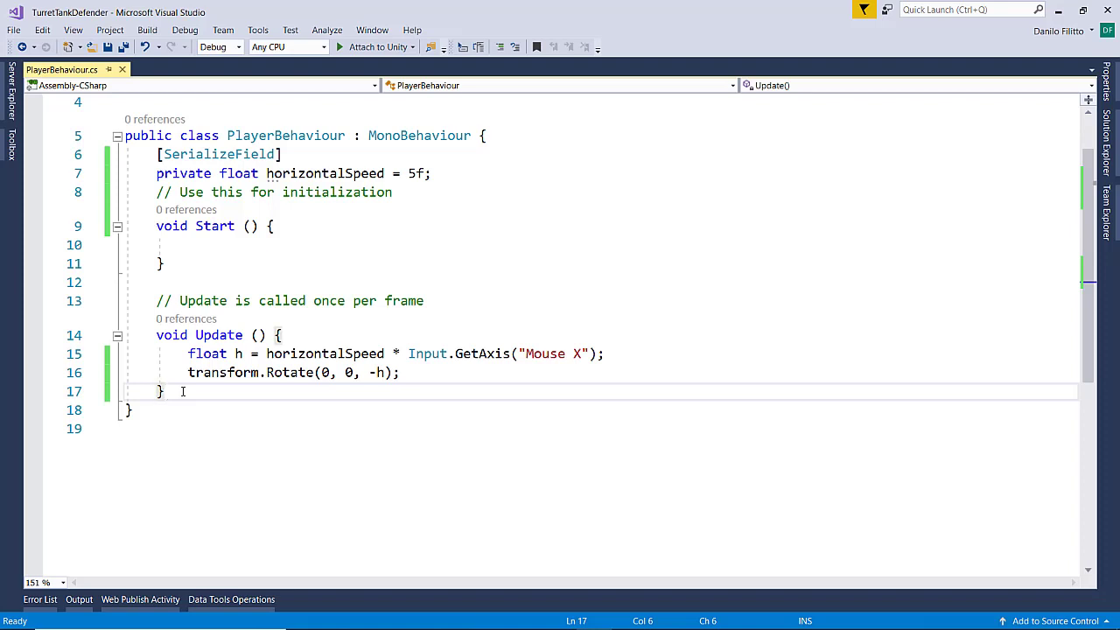
key(Return)
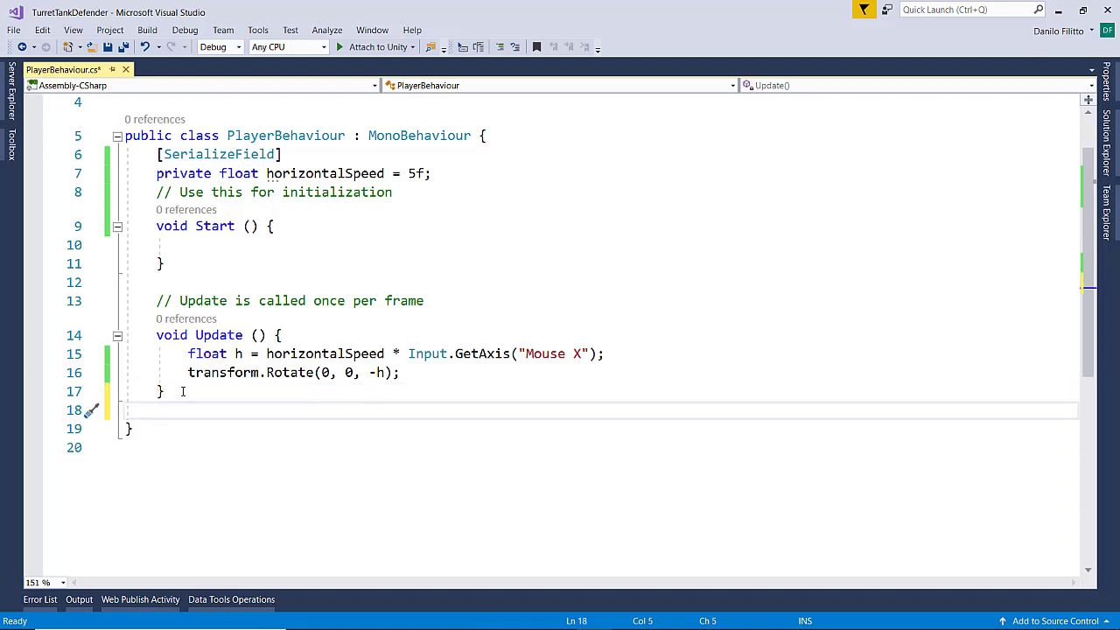
- Write an empty public void CreateBullet() method below Update and save
key(Return)
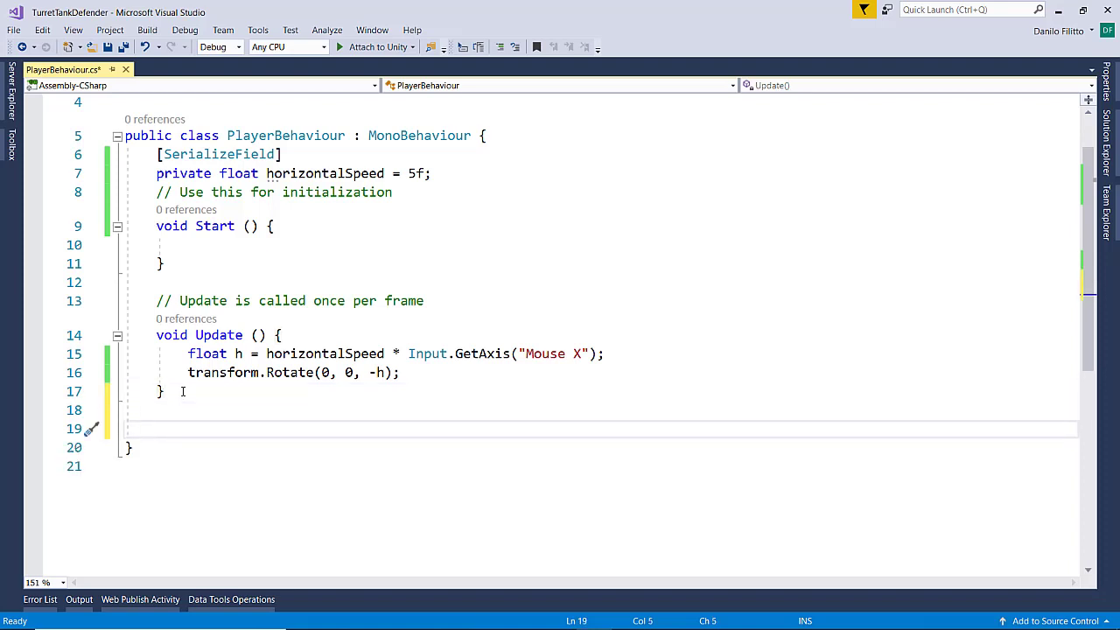
text(pu)
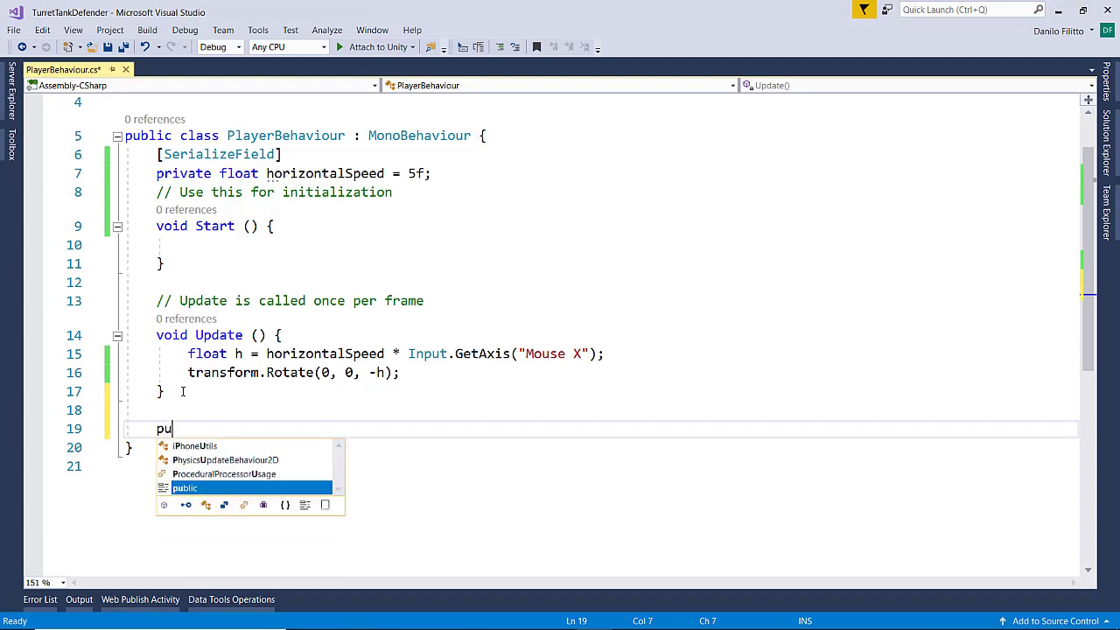
text(blic )
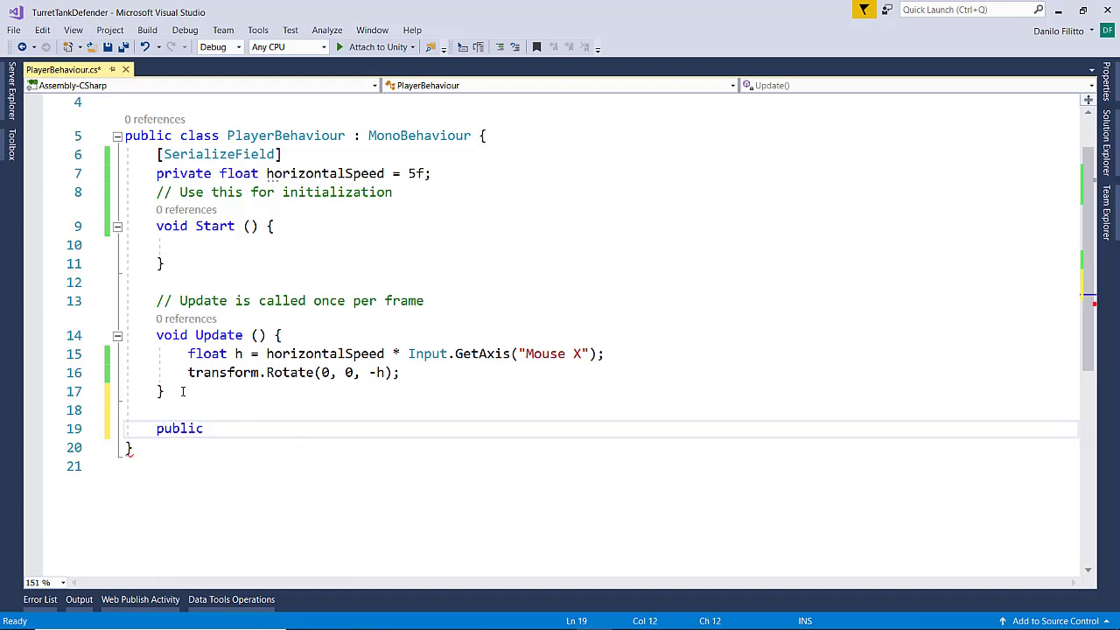
text(void)
text(Bullet)
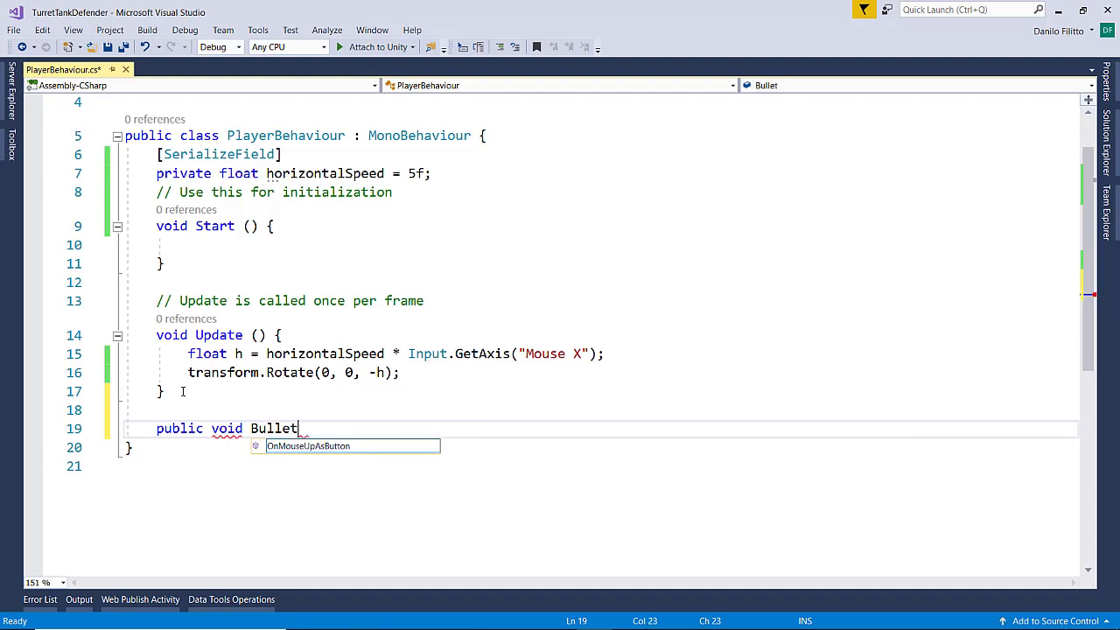
text(())
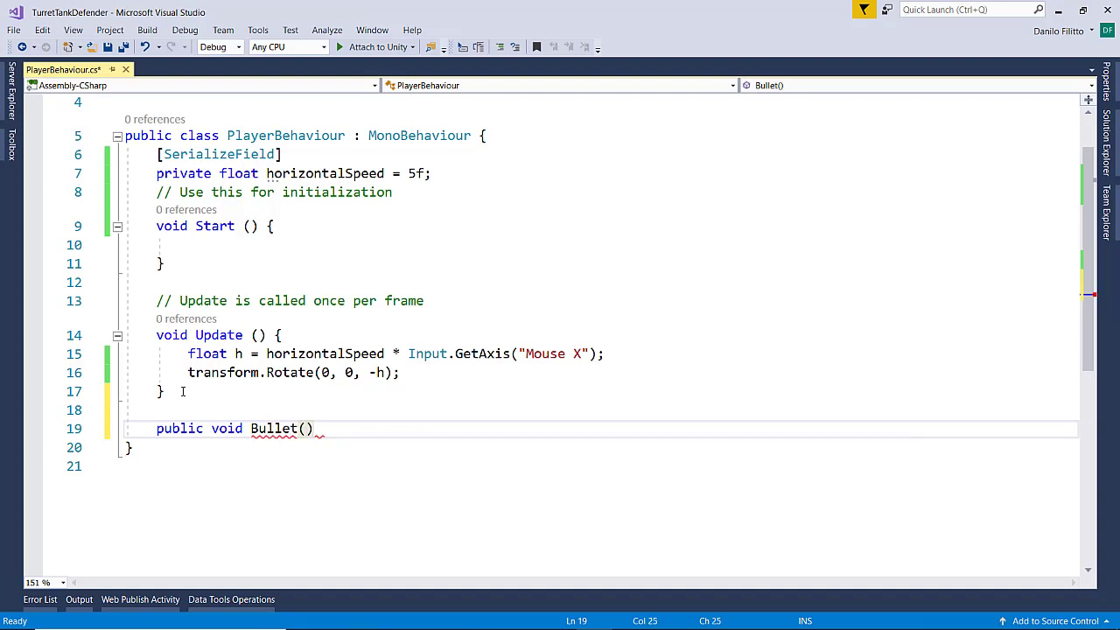
text( {)
key(Return)
key(Up)
key(Up)
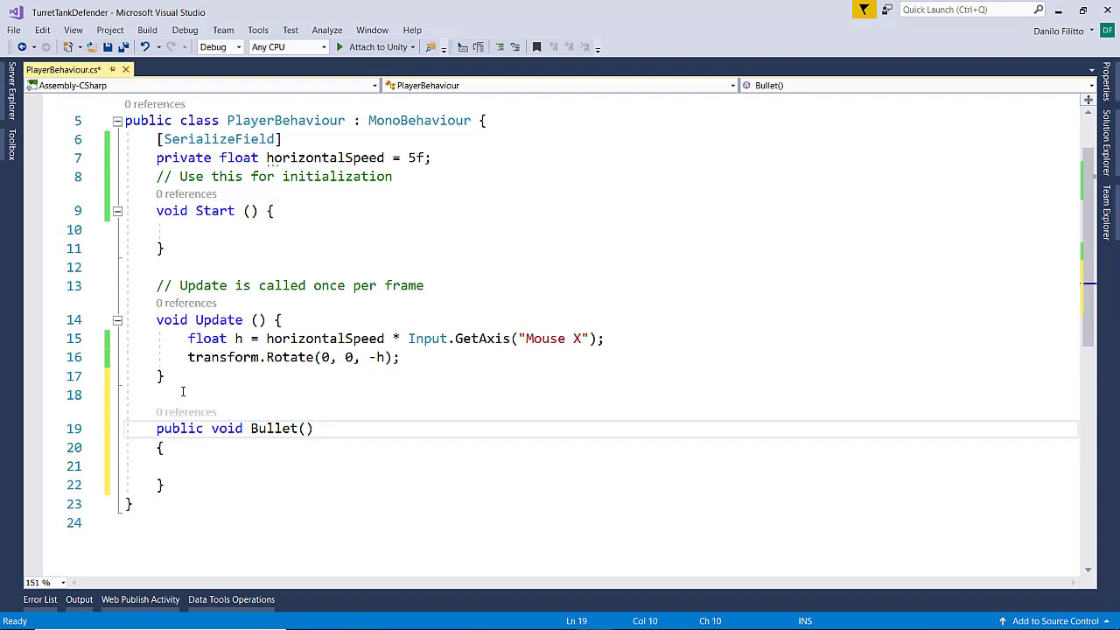
key(Right)
key(Right)
key(Right)
key(Right)
key(Right)
key(Right)
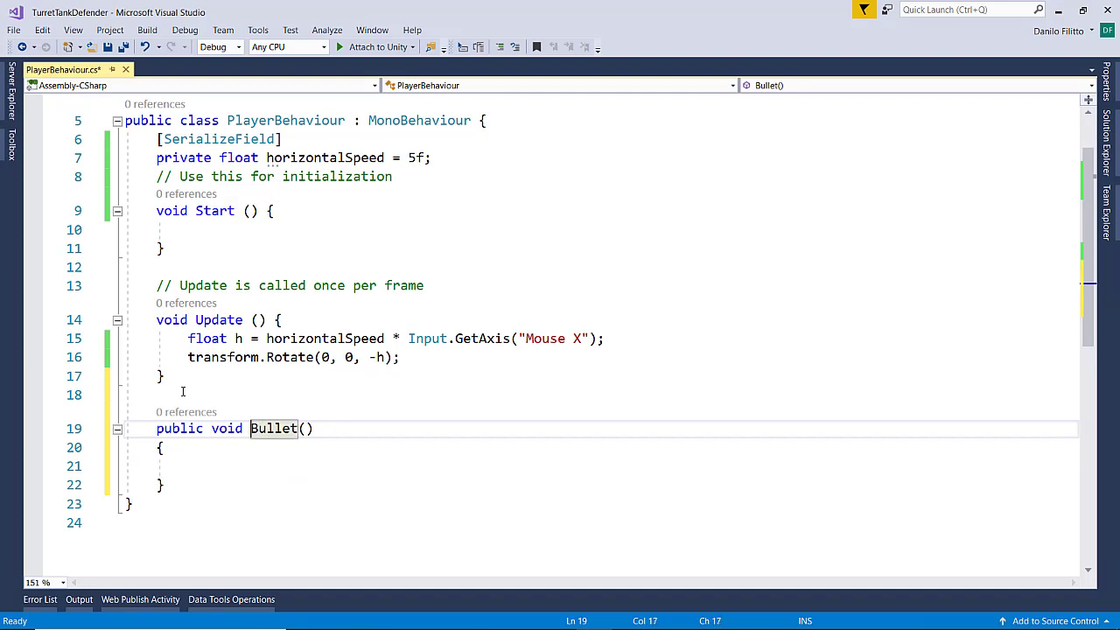
text(Create)
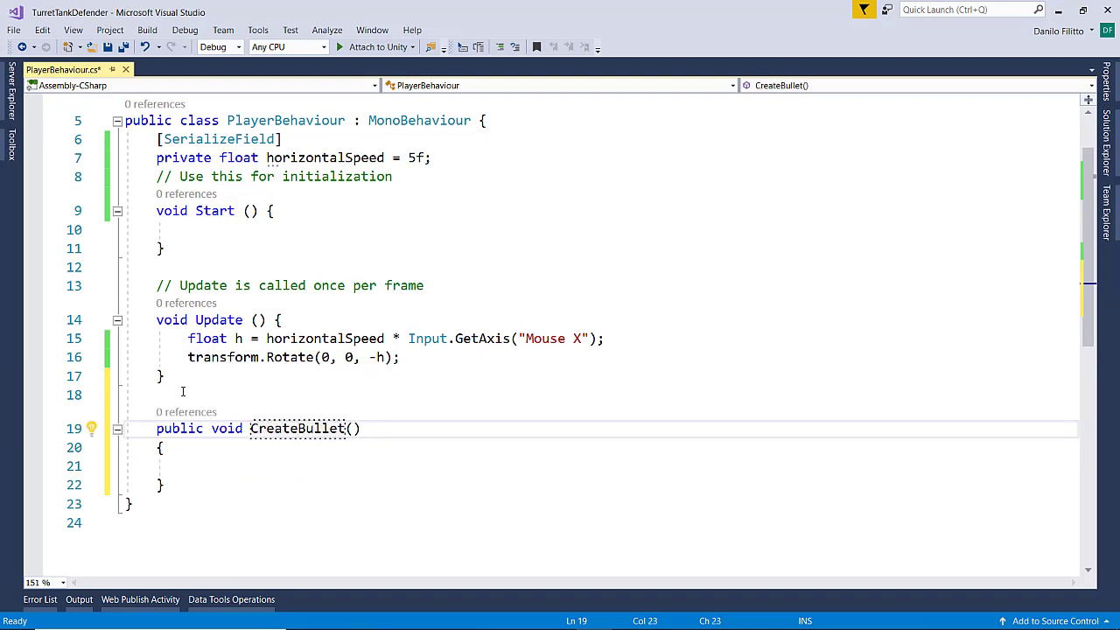
key(ctrl+s)
- Add the comment '//criar uma bala ao clicar no mouse' inside CreateBullet and save
key(Down)
key(Down)
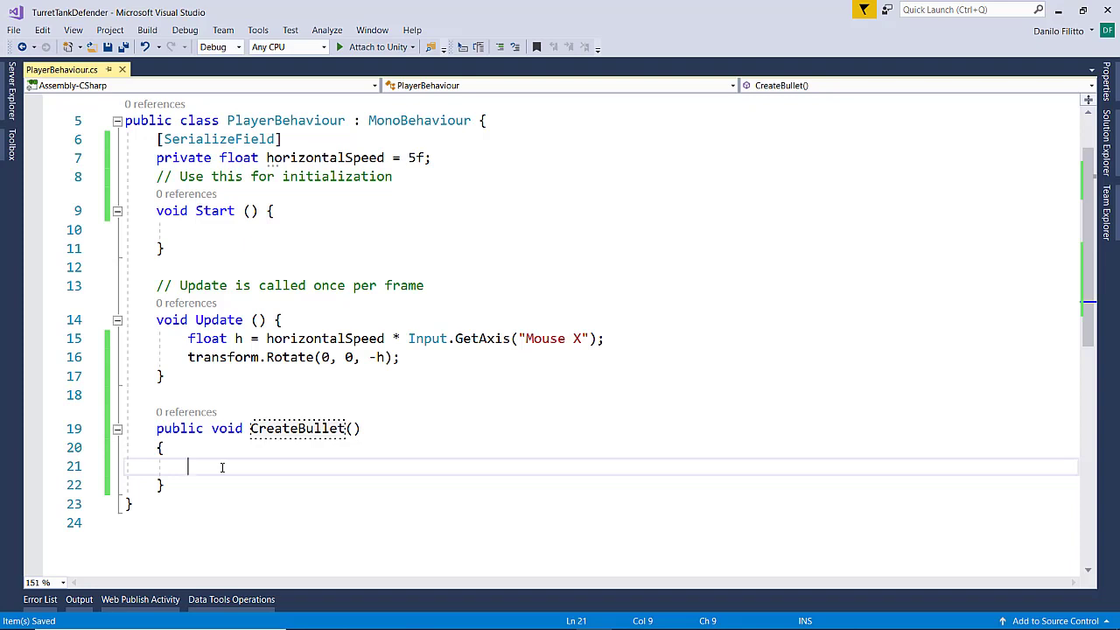
text(//)
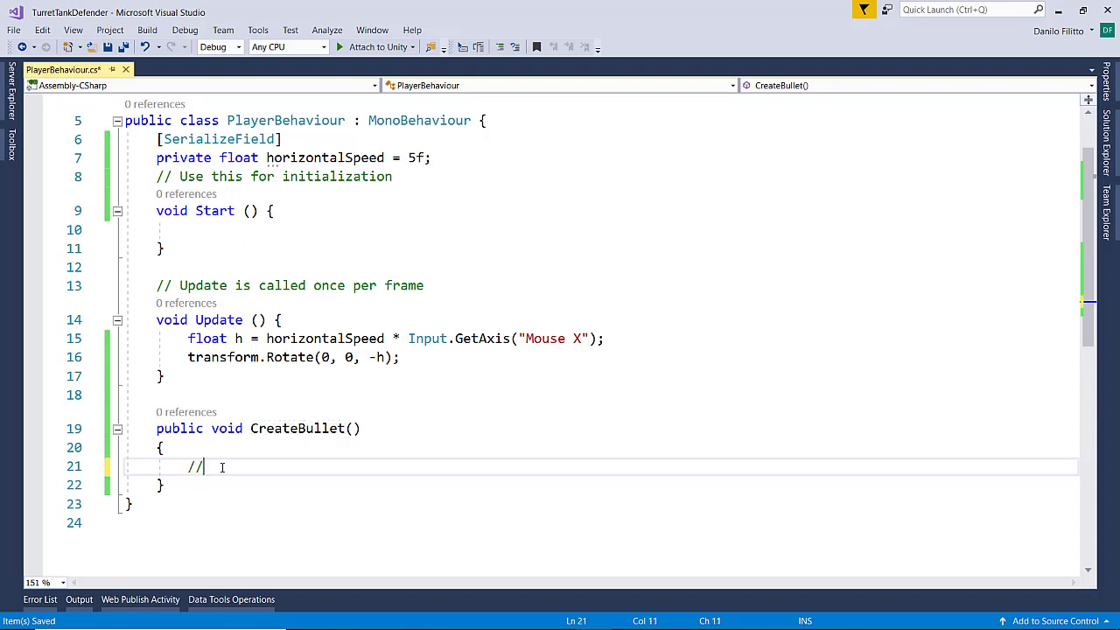
text(c)
key(BackSpace)
text(a)
text(ri)
key(BackSpace)
key(BackSpace)
key(BackSpace)
text(r)
text(iar uma  )
text(ala)
text(ao )
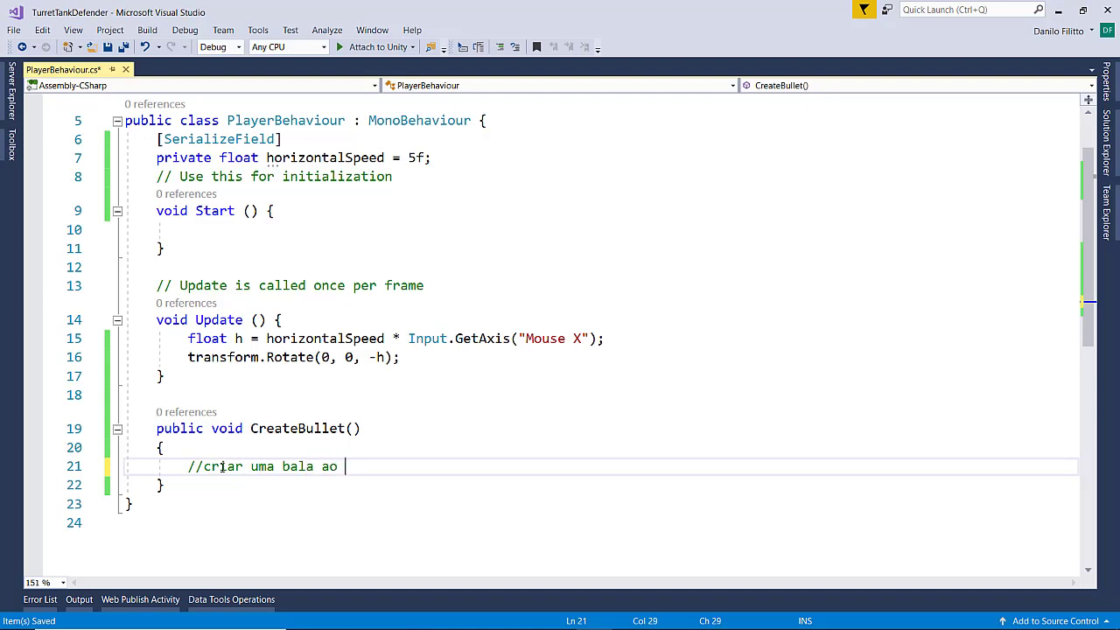
text(clicar no)
text( mouse)
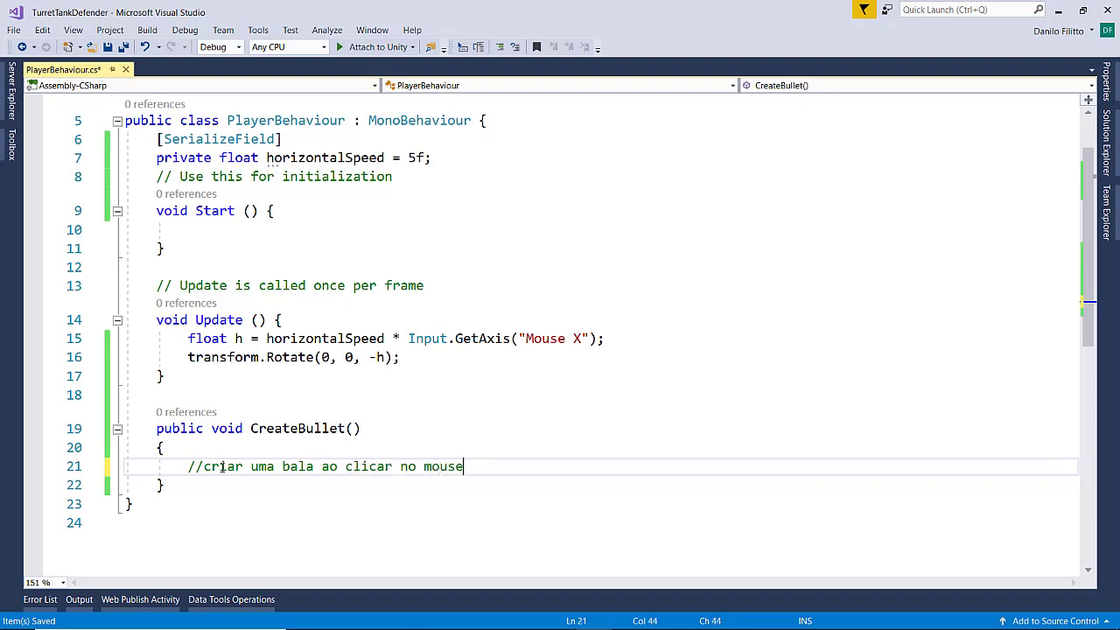
key(ctrl+s)
- Minimize Visual Studio to return to Unity's tank scene, zooming the Scene view briefly
click(1058, 12)
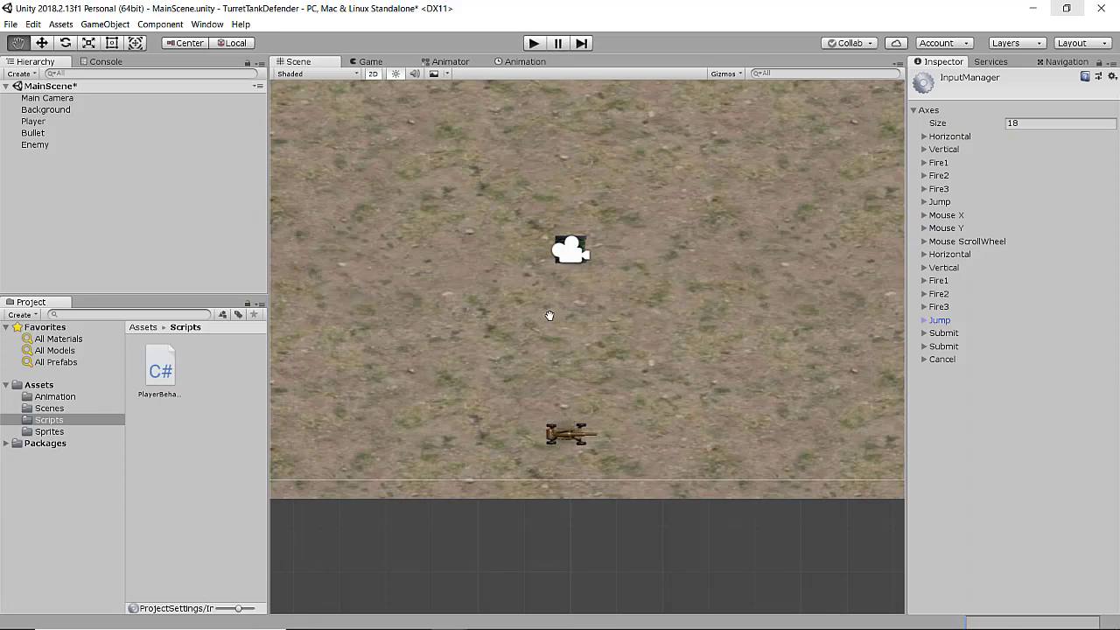
scroll(438, 244, up, 3)
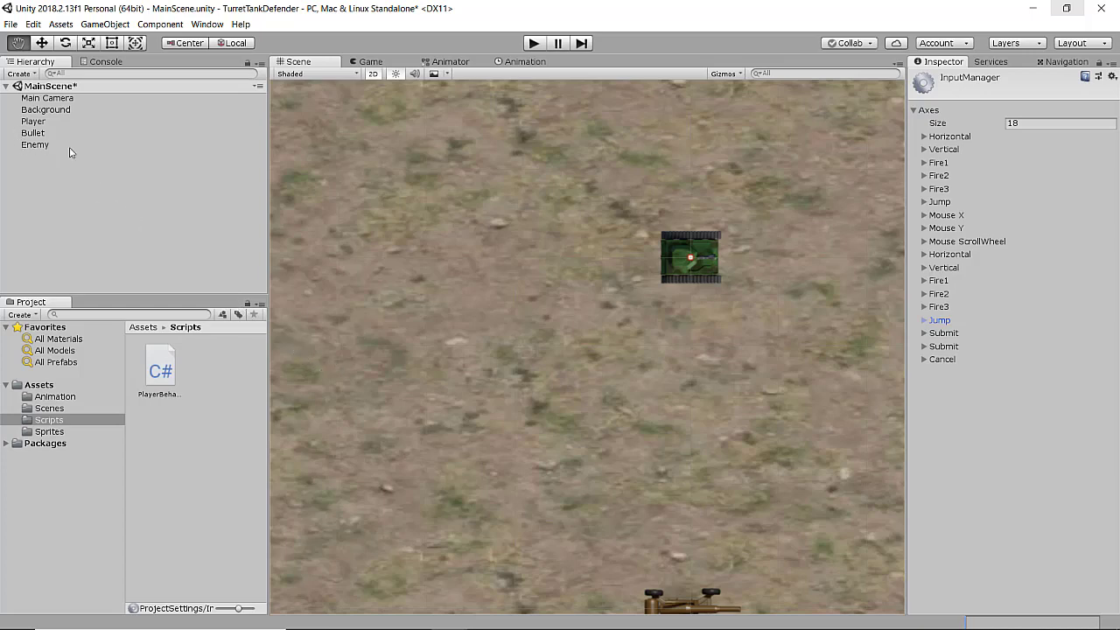
scroll(525, 446, down, 2)
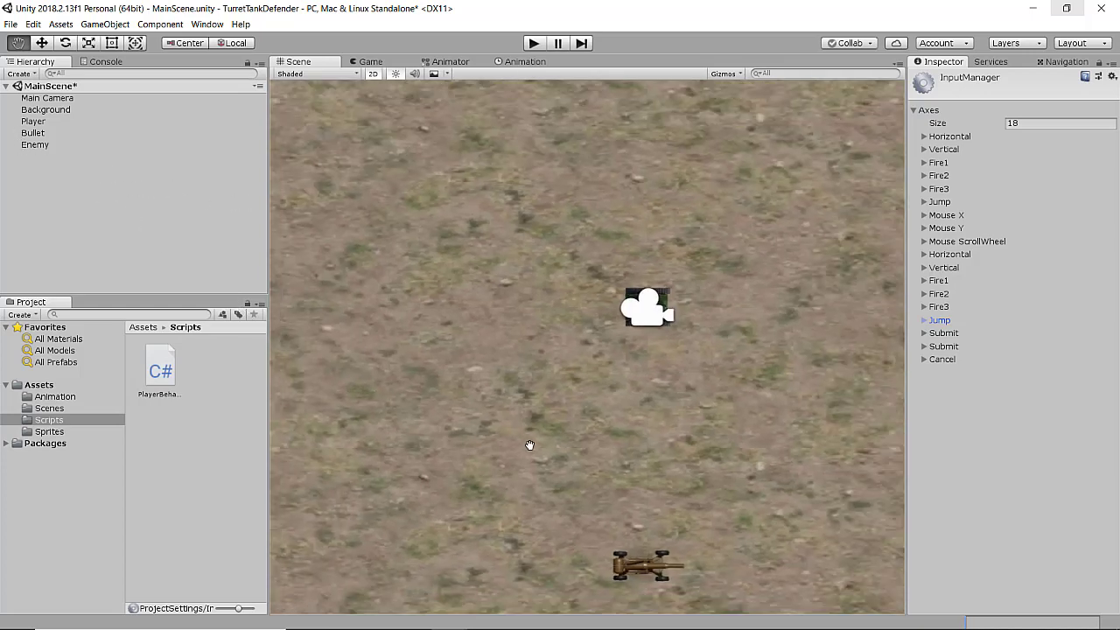
mouse_move(391, 625)
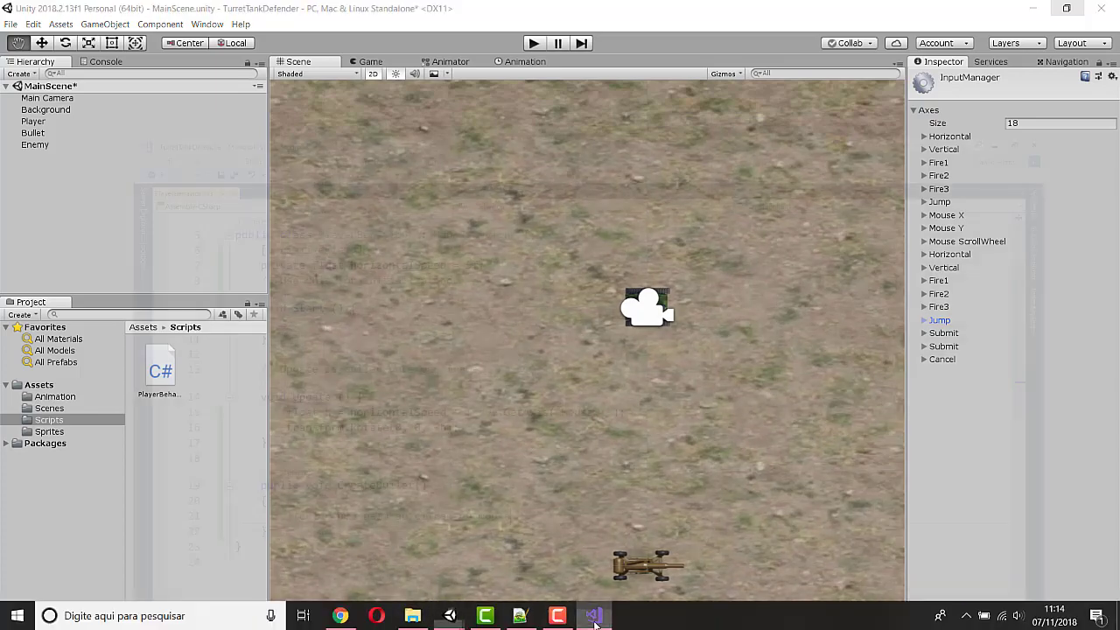
click(593, 616)
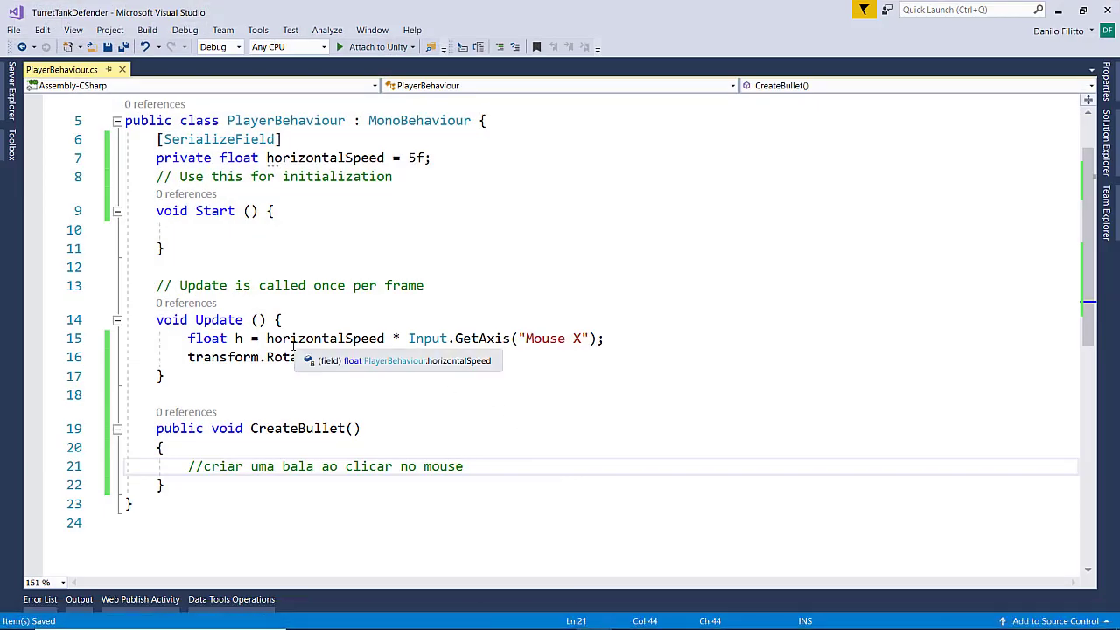
drag(267, 357, 312, 357)
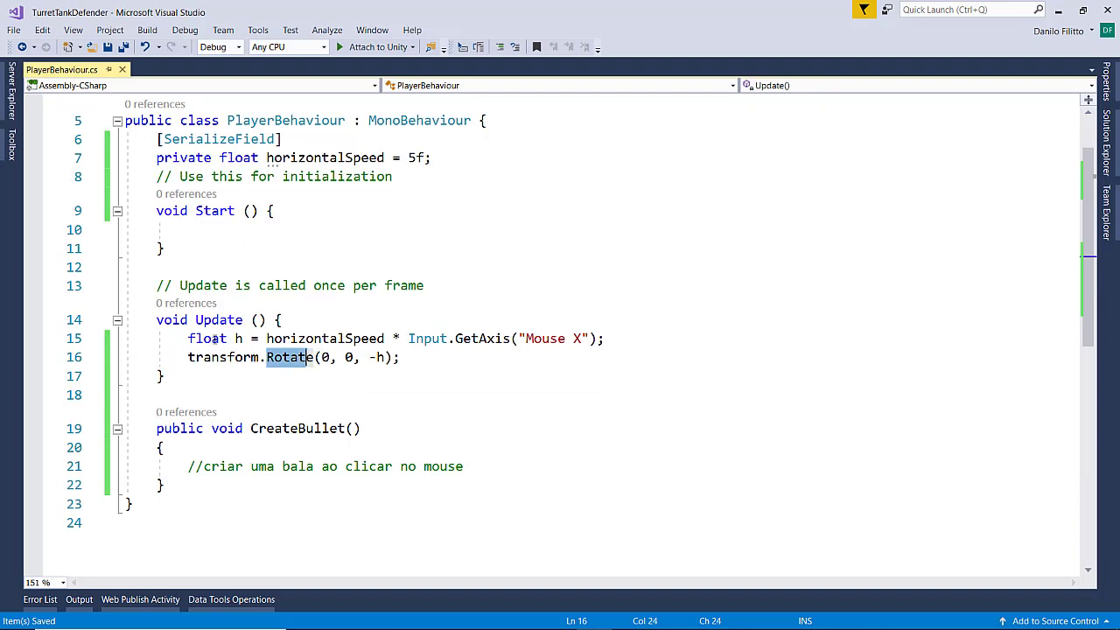
click(238, 357)
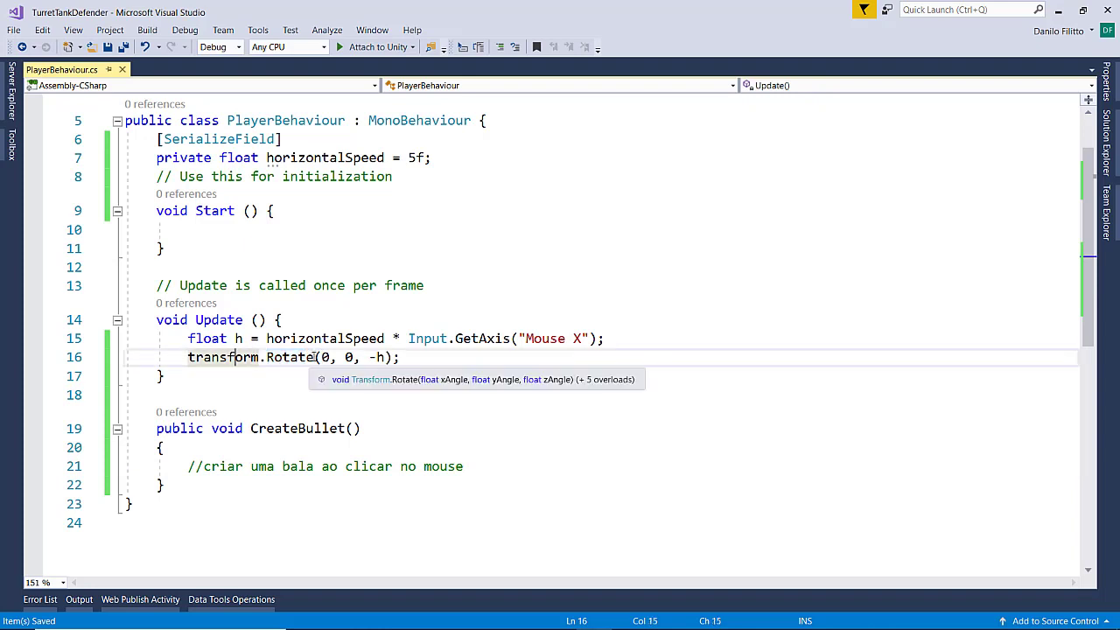
click(377, 357)
drag(377, 357, 368, 357)
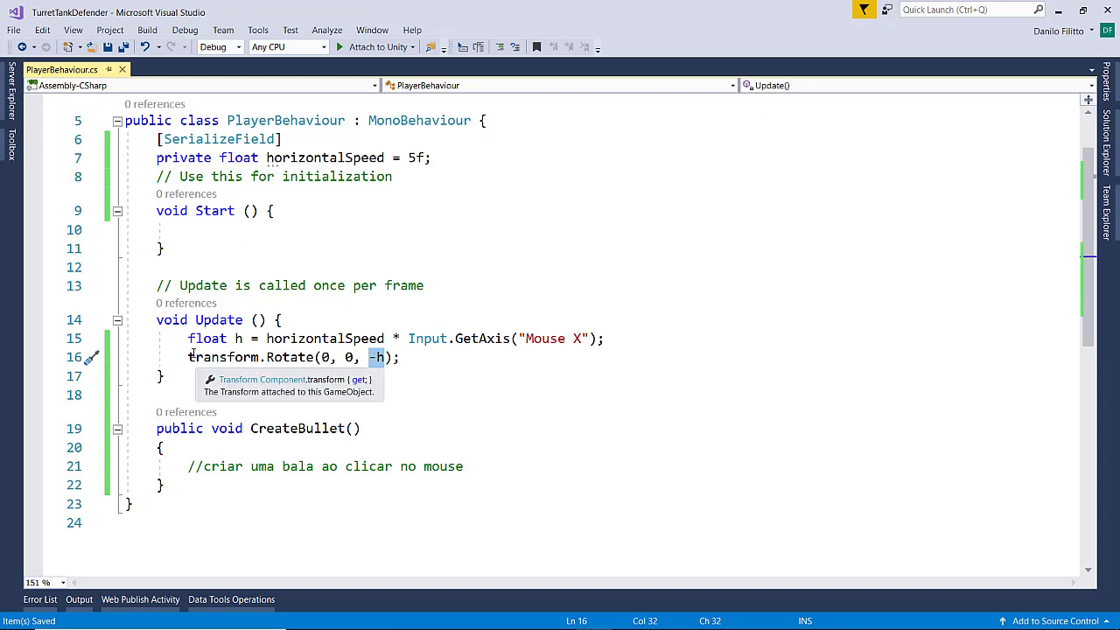
drag(267, 357, 312, 357)
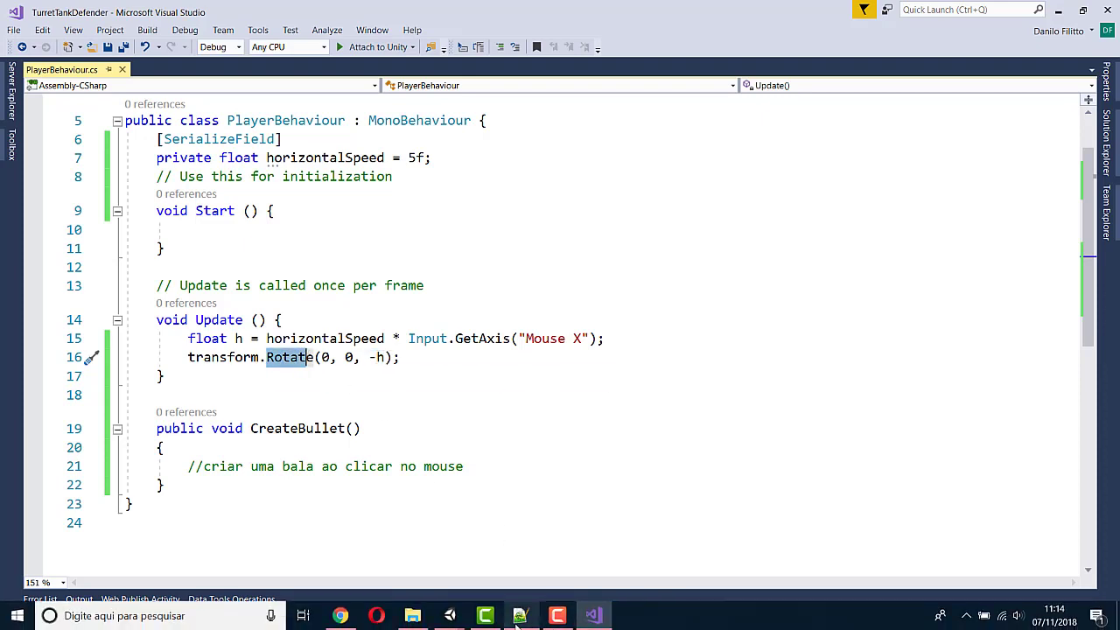
mouse_move(495, 600)
click(528, 552)
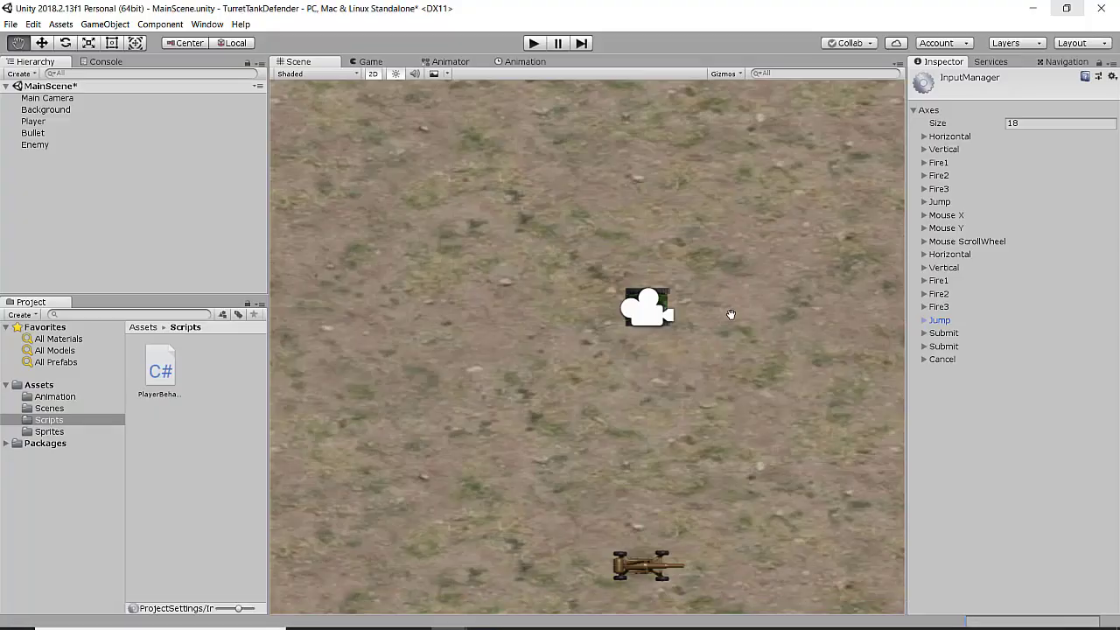
- Select Player in the Hierarchy to show Player Behaviour with Horizontal Speed 5
click(32, 124)
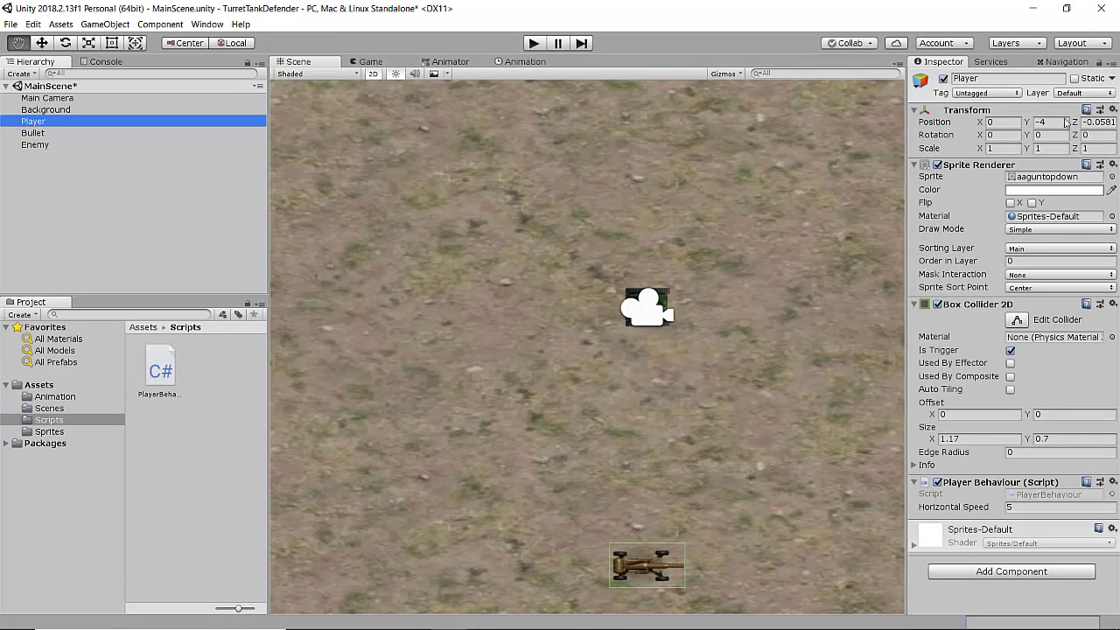